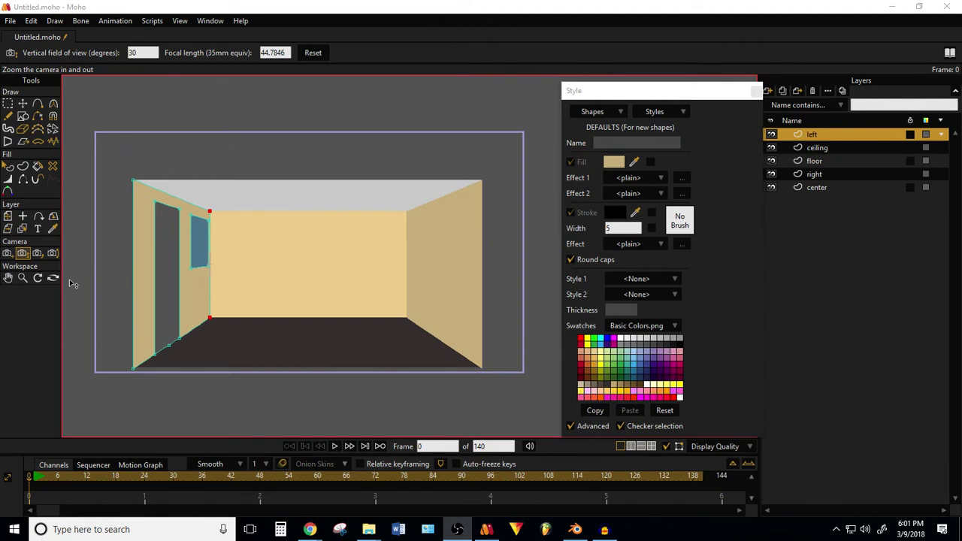
Dolly the camera forward into the room and turn it toward the left window wall.
click(8, 253)
drag(271, 198, 312, 344)
click(53, 254)
drag(153, 275, 330, 259)
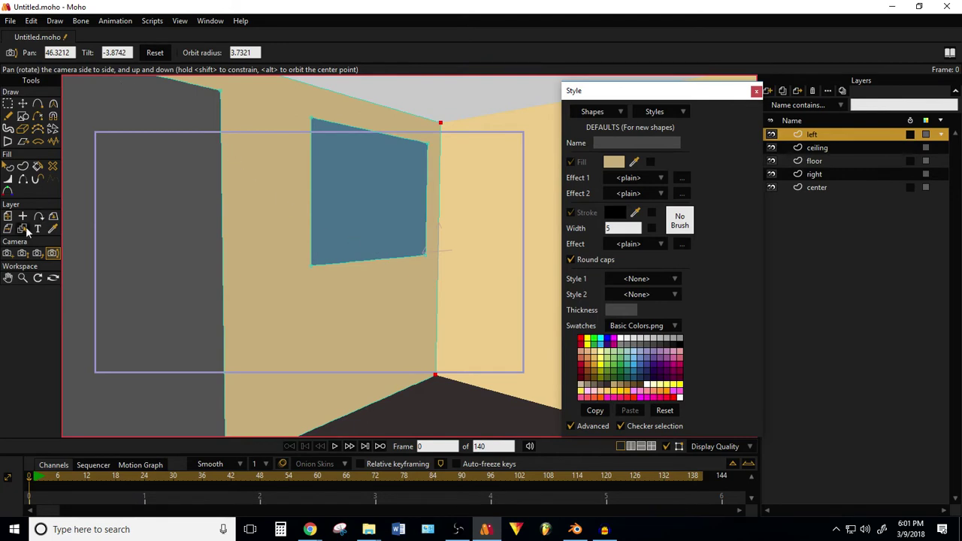
click(8, 254)
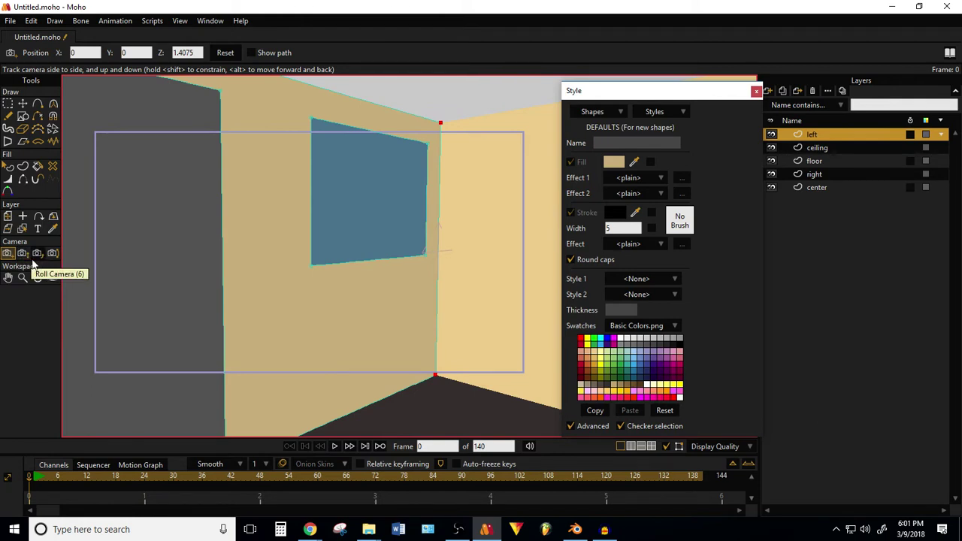
click(23, 254)
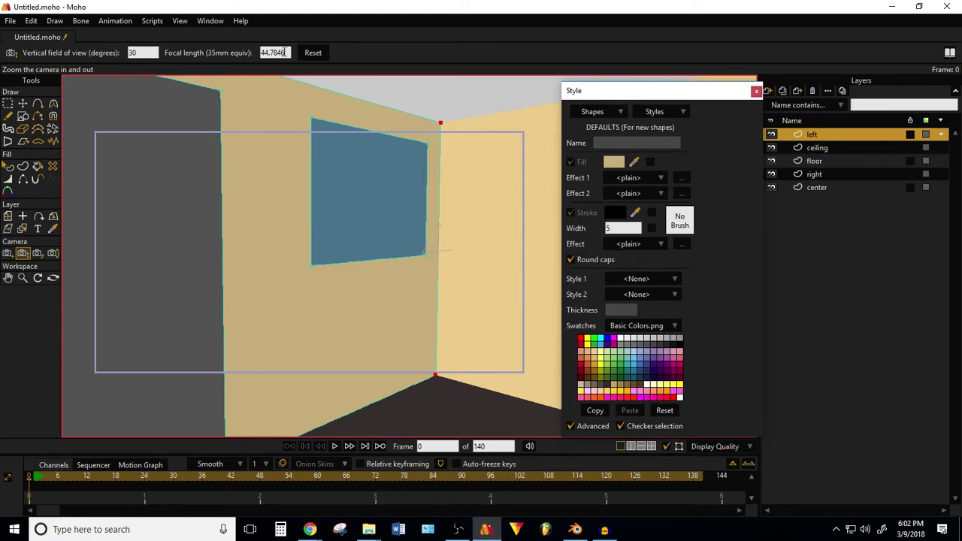
Try camera focal lengths of 52.7846 and then 200.
text(52.7846)
key(Return)
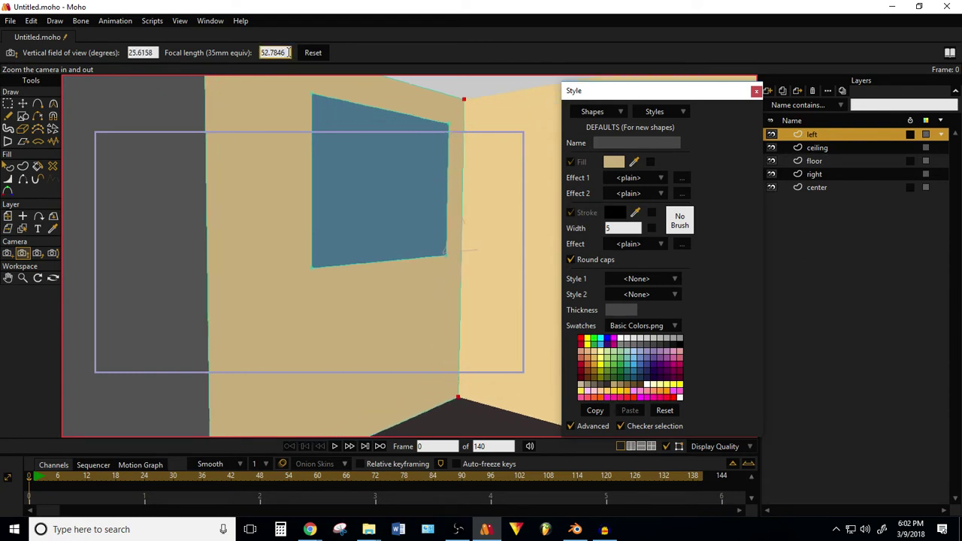
scroll(288, 53, up, 20)
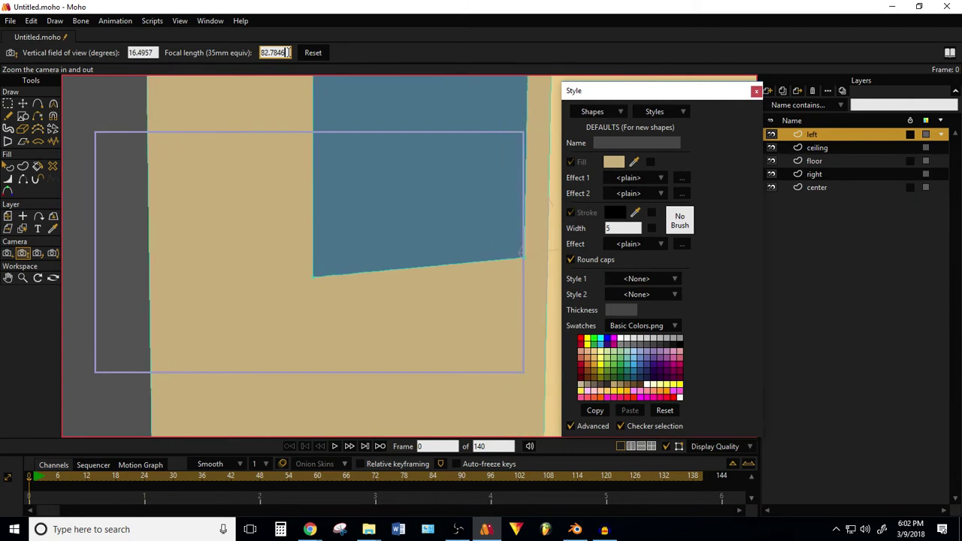
scroll(288, 53, up, 14)
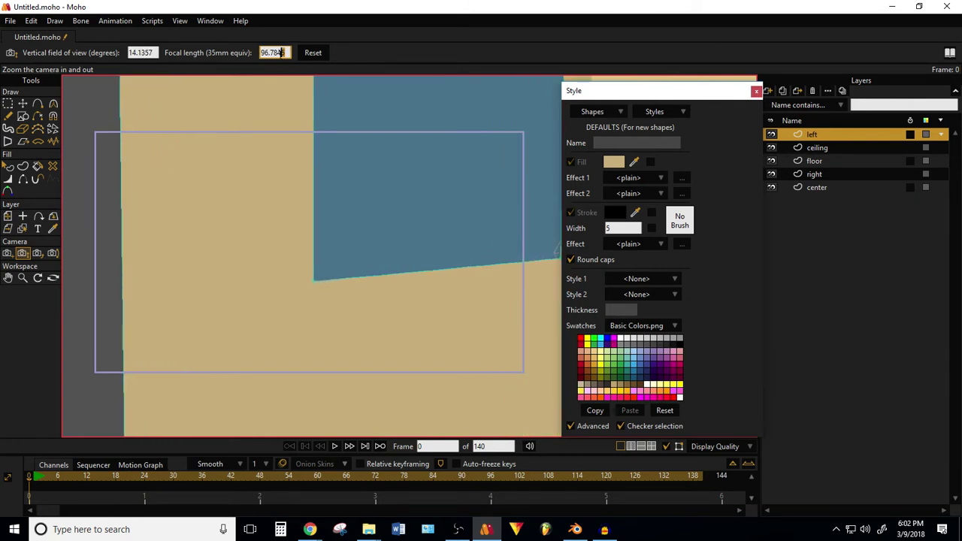
key(Return)
text(200)
key(Return)
Slide the camera across the wall and set the focal length to 15 for a wide view.
click(9, 254)
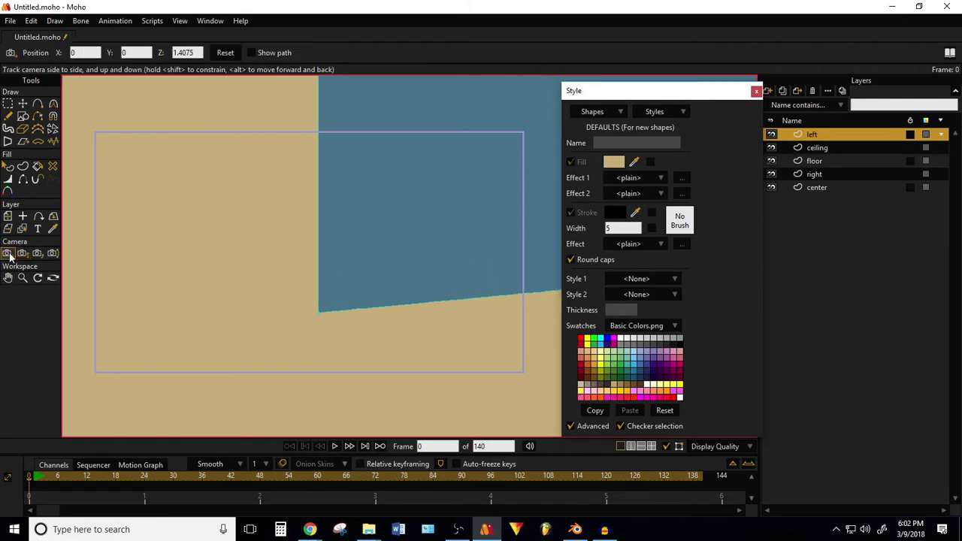
drag(323, 249, 254, 176)
click(23, 253)
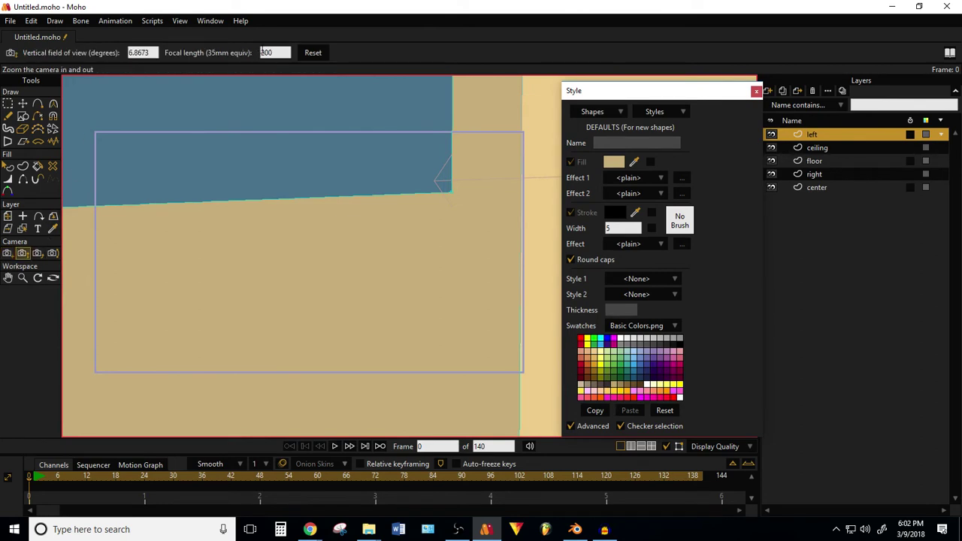
double_click(261, 50)
text(15)
key(Return)
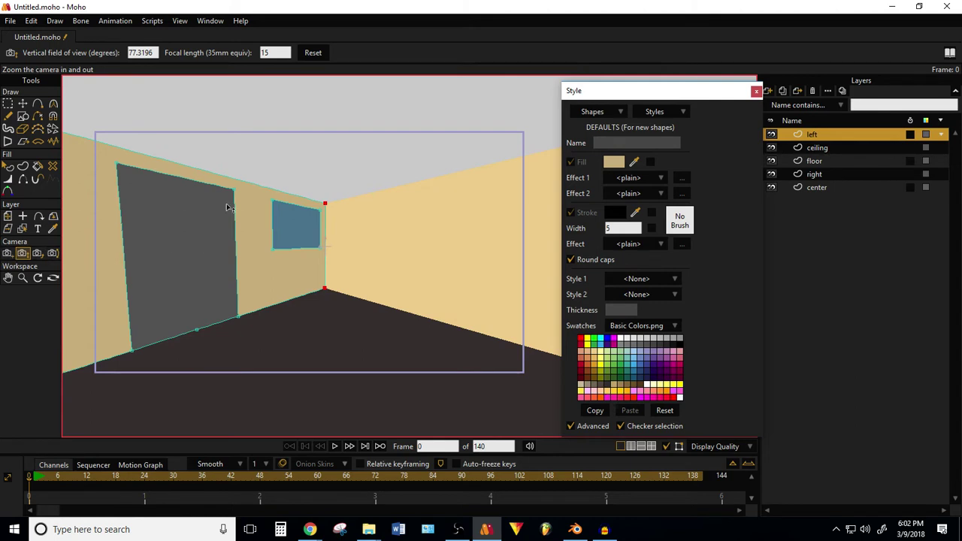
Shrink the workspace view and try camera focal lengths of 10 and 11.
drag(233, 184, 261, 260)
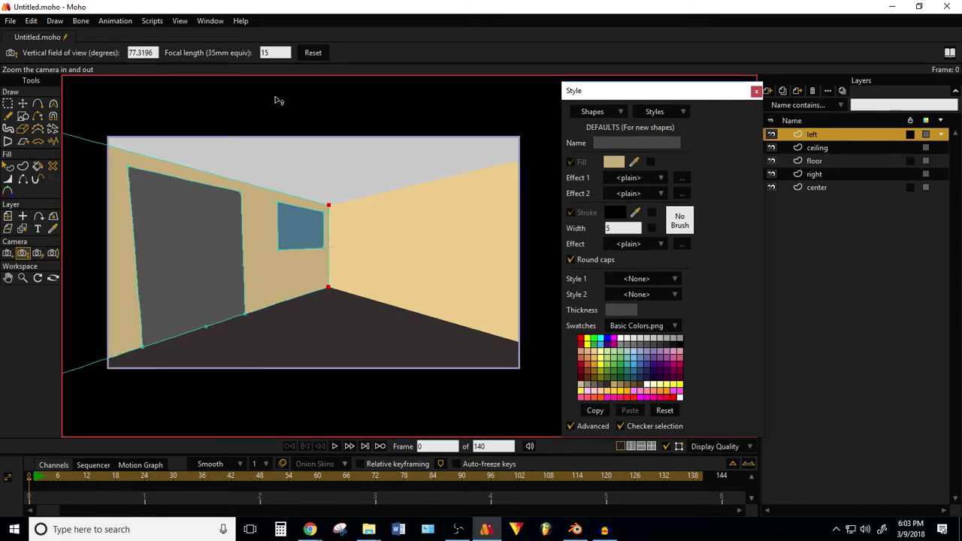
click(265, 52)
text(10)
key(Return)
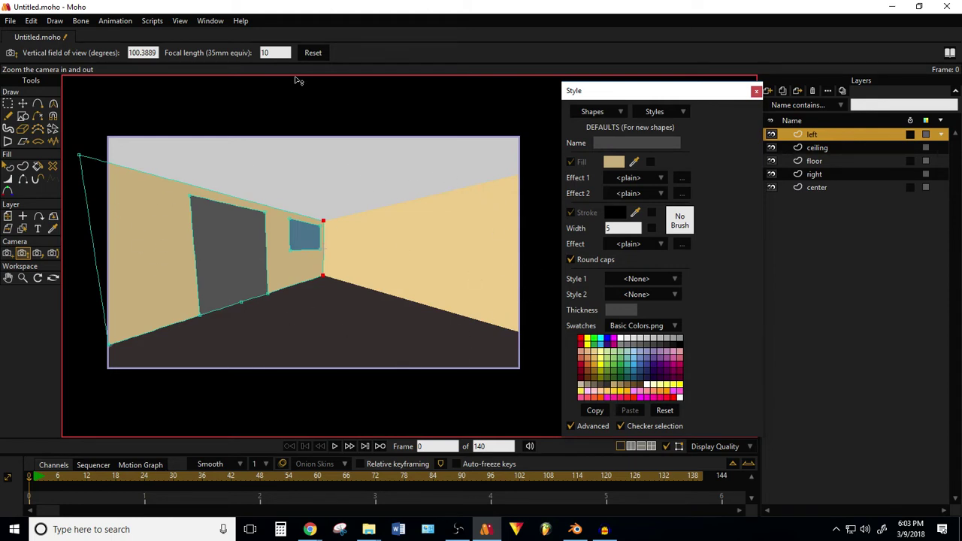
click(275, 53)
text(11)
key(Return)
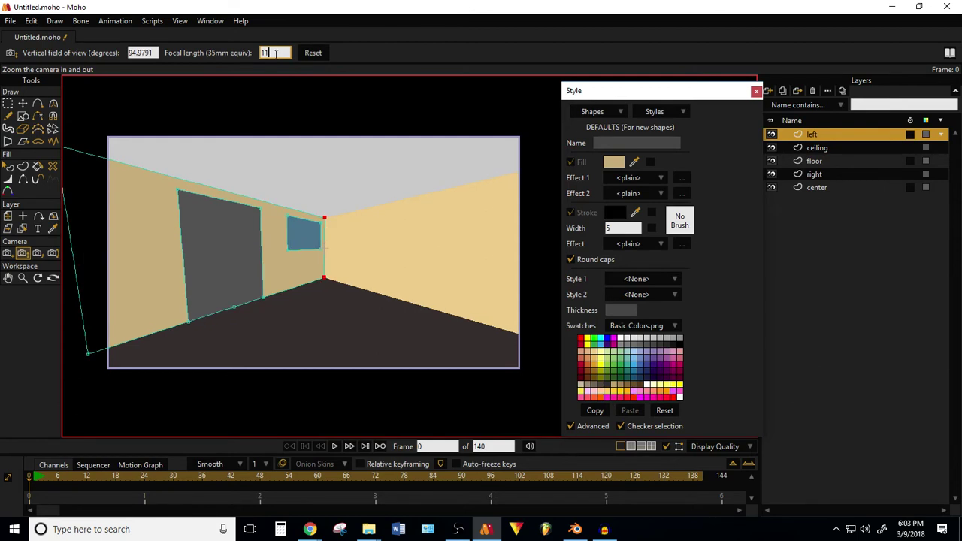
Try focal lengths 12 and 50, settling on 35 for the window wall.
scroll(276, 52, up, 4)
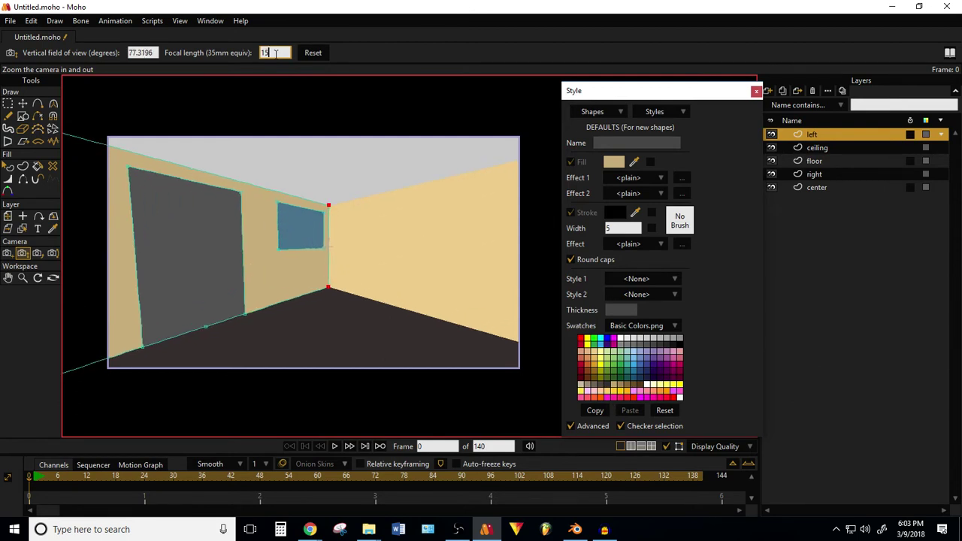
scroll(275, 52, up, 6)
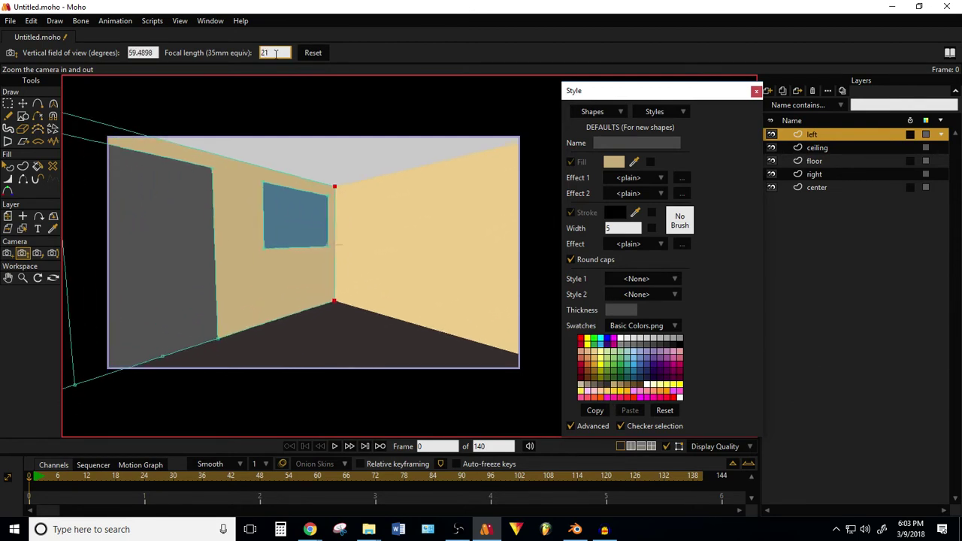
scroll(275, 52, down, 11)
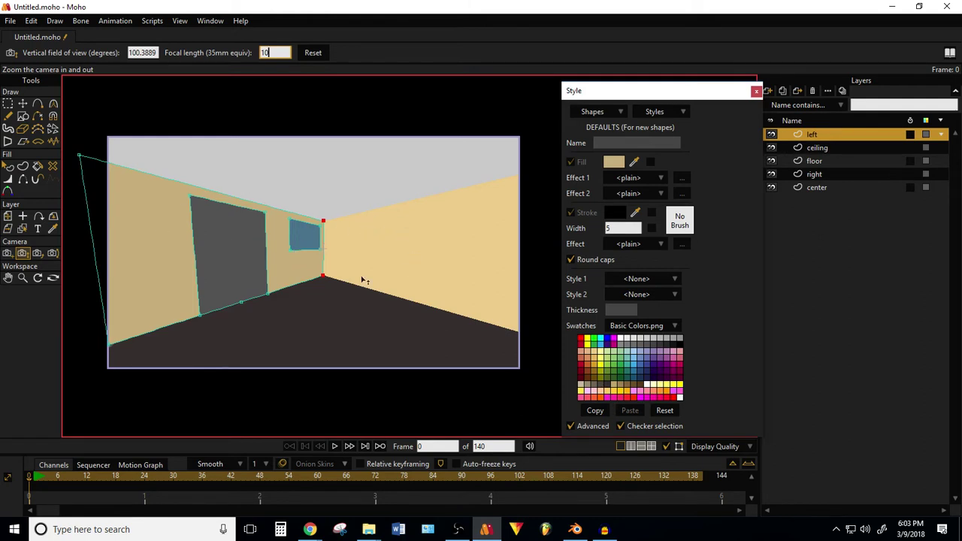
double_click(270, 52)
text(12)
key(Return)
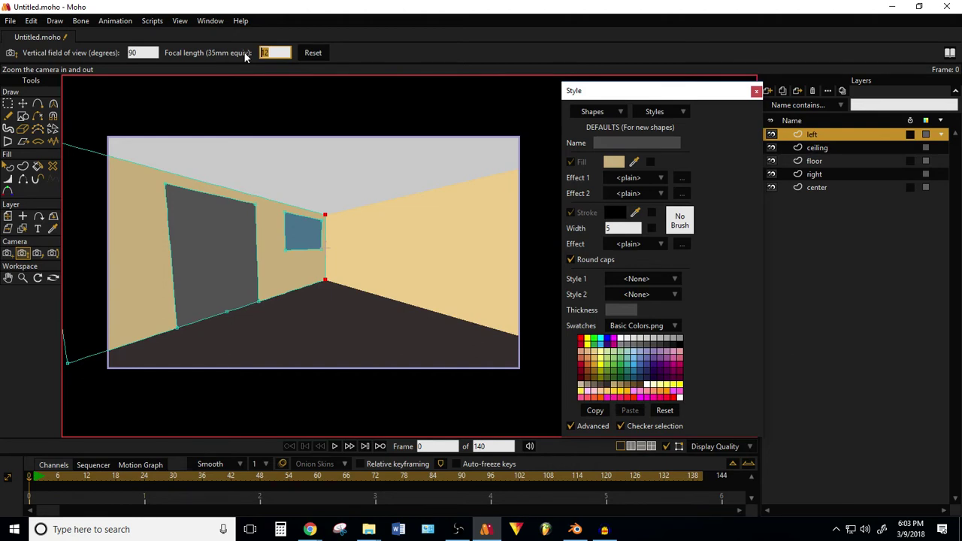
text(50)
key(Return)
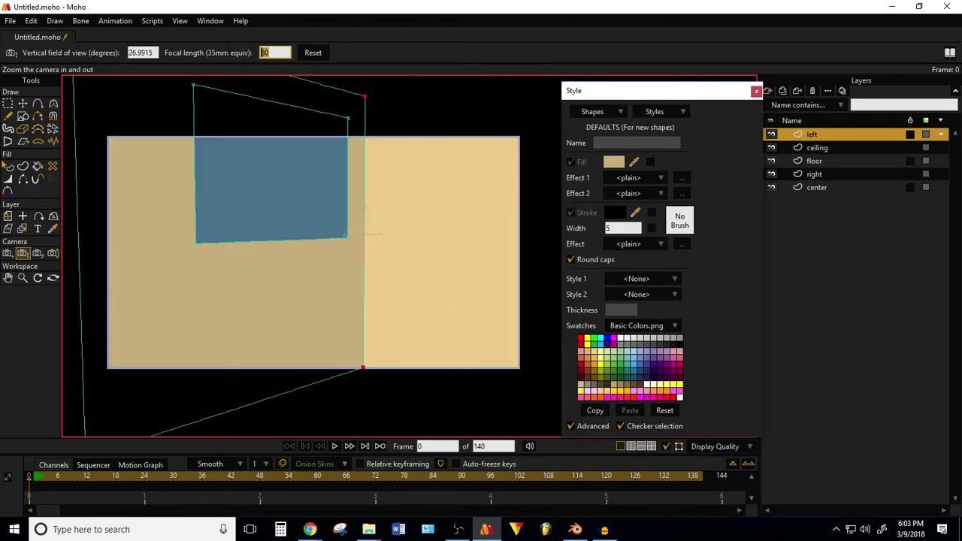
text(35)
key(Return)
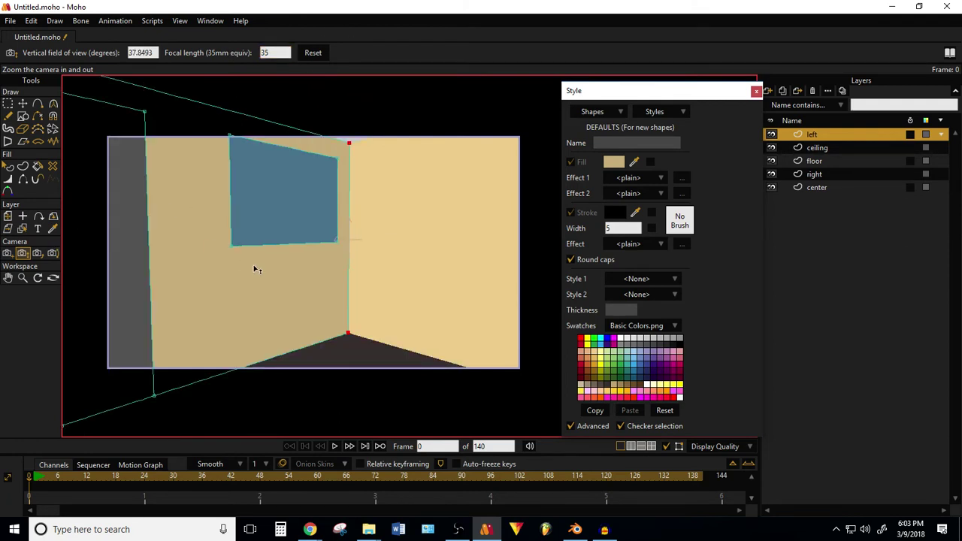
Track and pan/tilt the camera to look around the room.
click(7, 253)
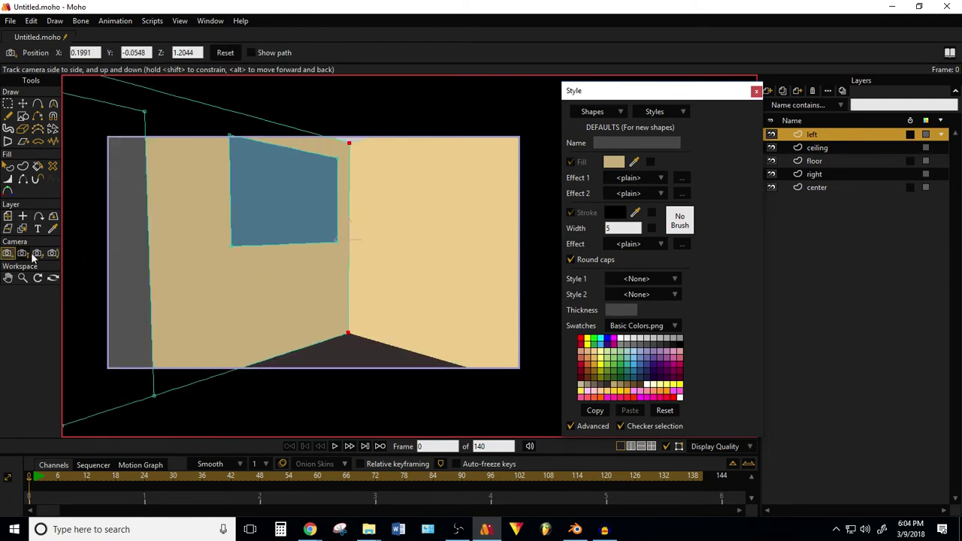
drag(285, 307, 324, 150)
click(52, 254)
drag(316, 301, 64, 273)
click(8, 254)
drag(267, 295, 376, 298)
Reset the camera position and pan/tilt to default, then orbit the workspace to see the 3D room.
click(226, 52)
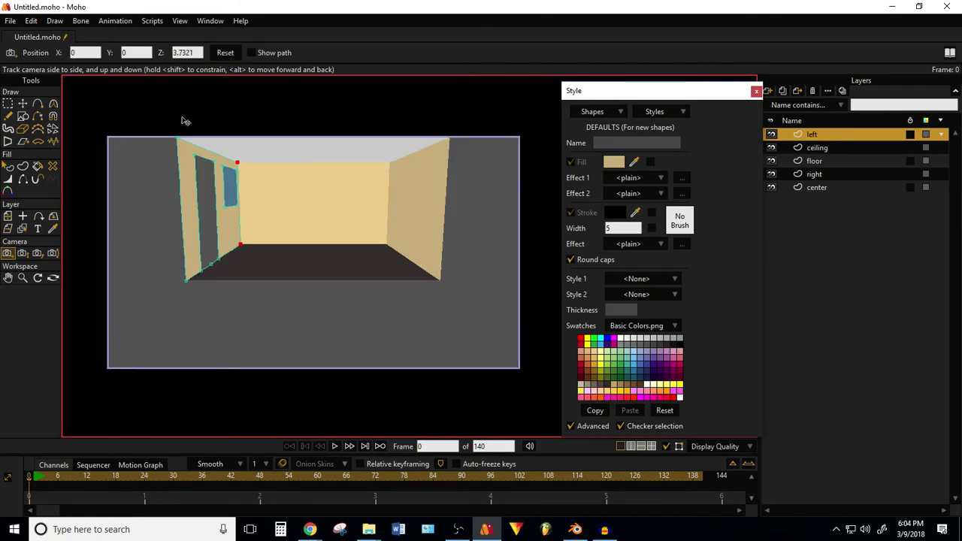
click(52, 253)
click(156, 53)
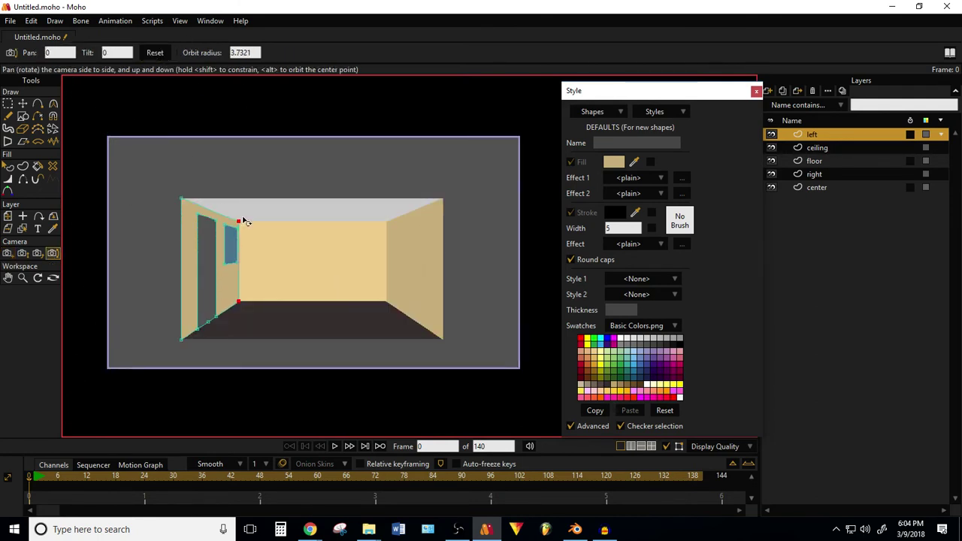
scroll(312, 225, down, 1)
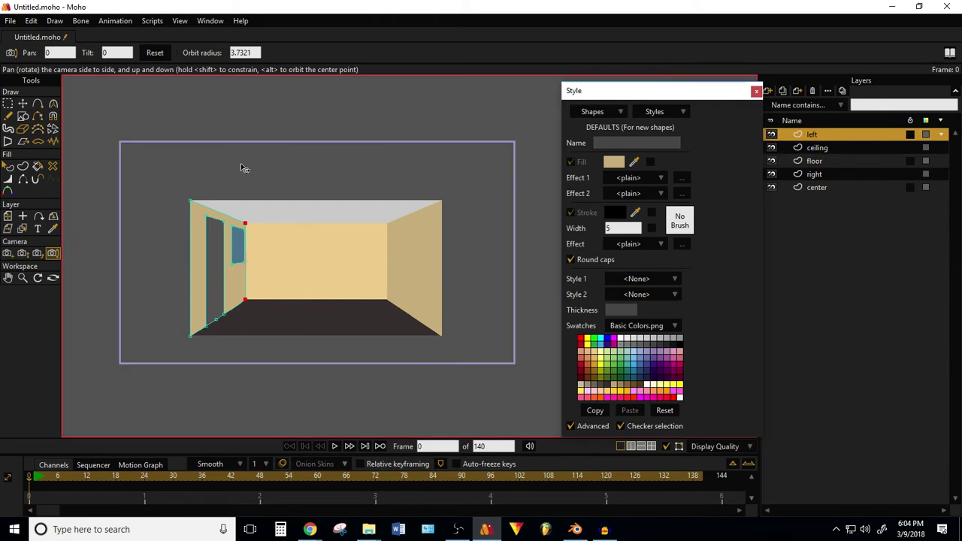
click(60, 277)
drag(354, 258, 361, 286)
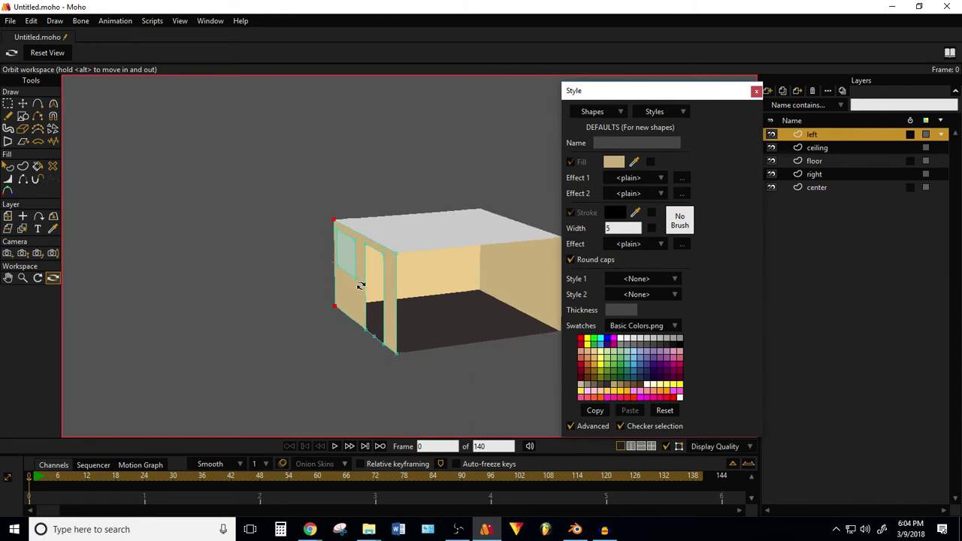
Rename the left wall layer to 'door'.
click(811, 175)
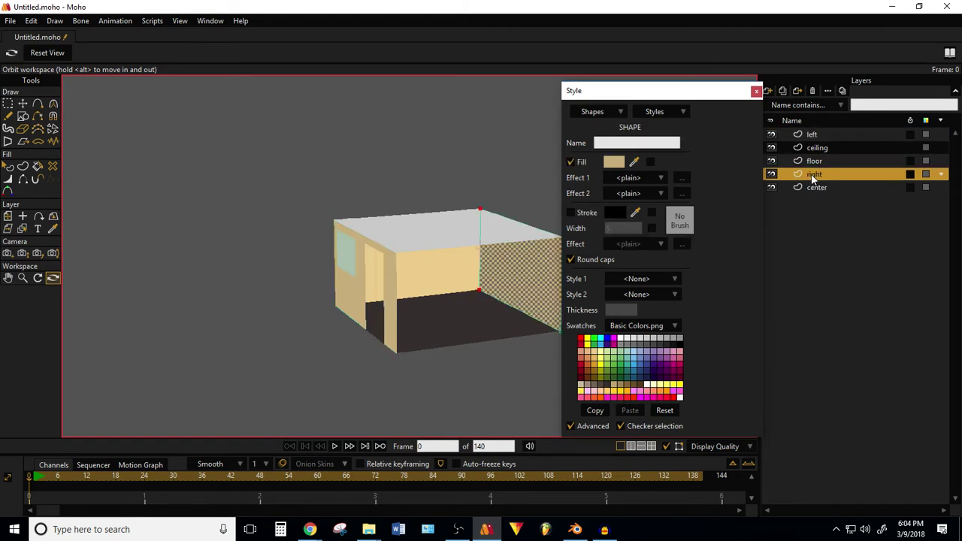
click(810, 134)
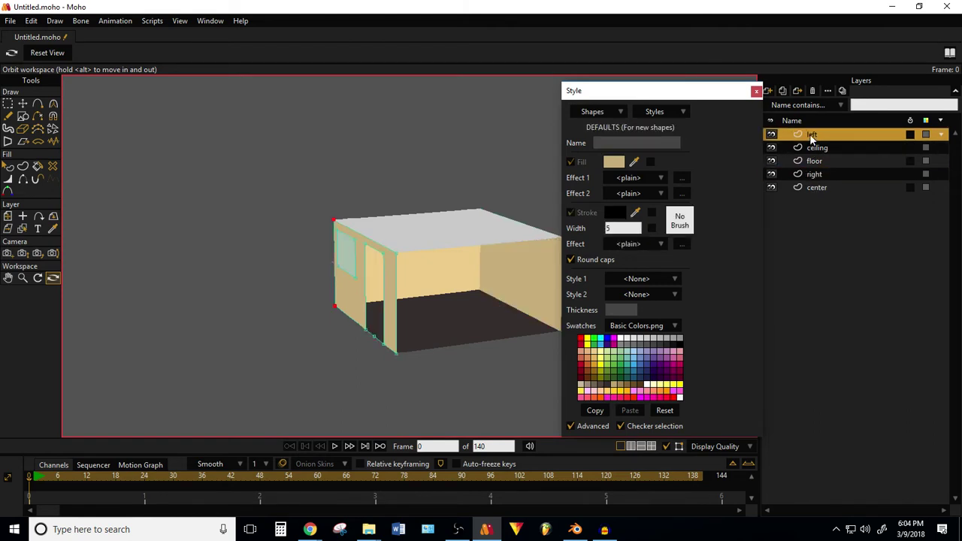
double_click(809, 134)
text(door)
key(Return)
Extrude the door layer in 3D Options, disable Materials and Creases edges, set Shading to None, and apply.
double_click(814, 135)
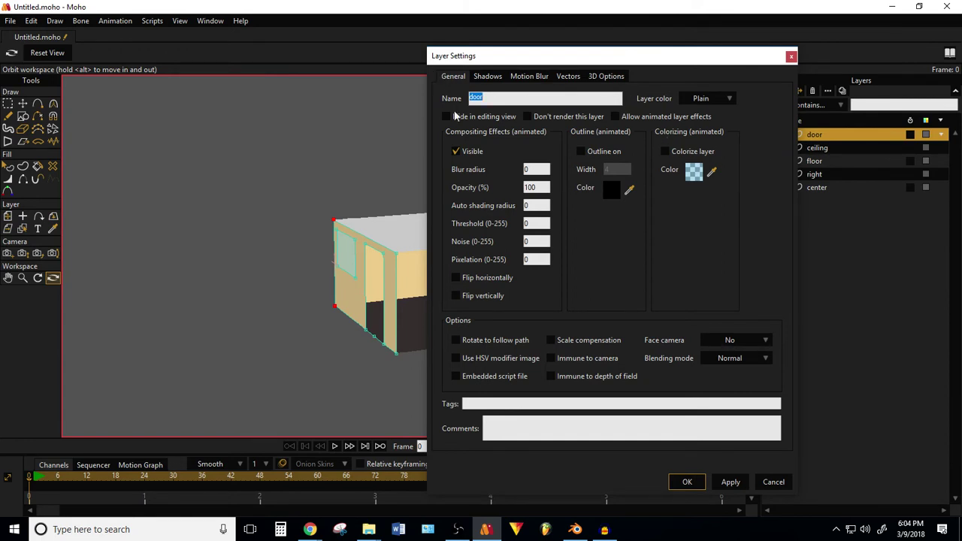
click(613, 78)
click(620, 99)
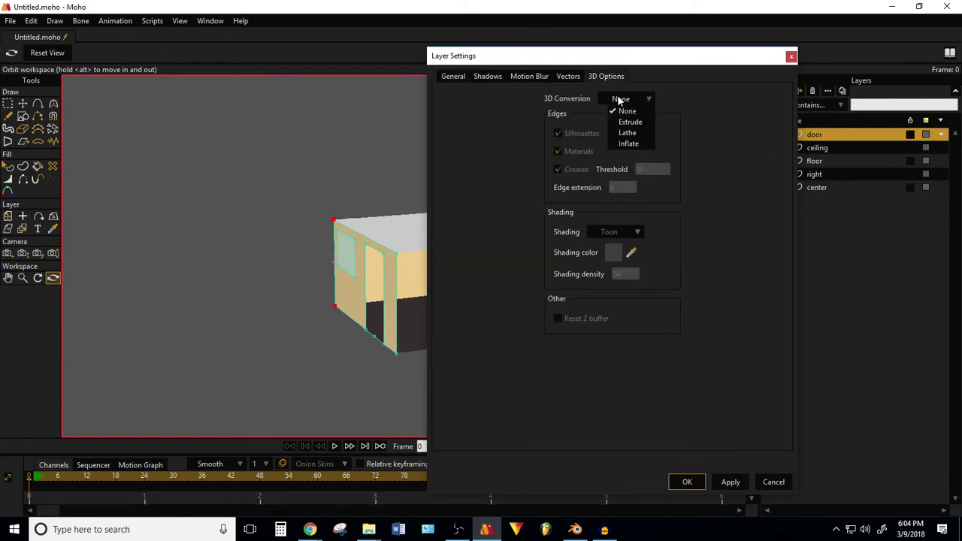
click(630, 122)
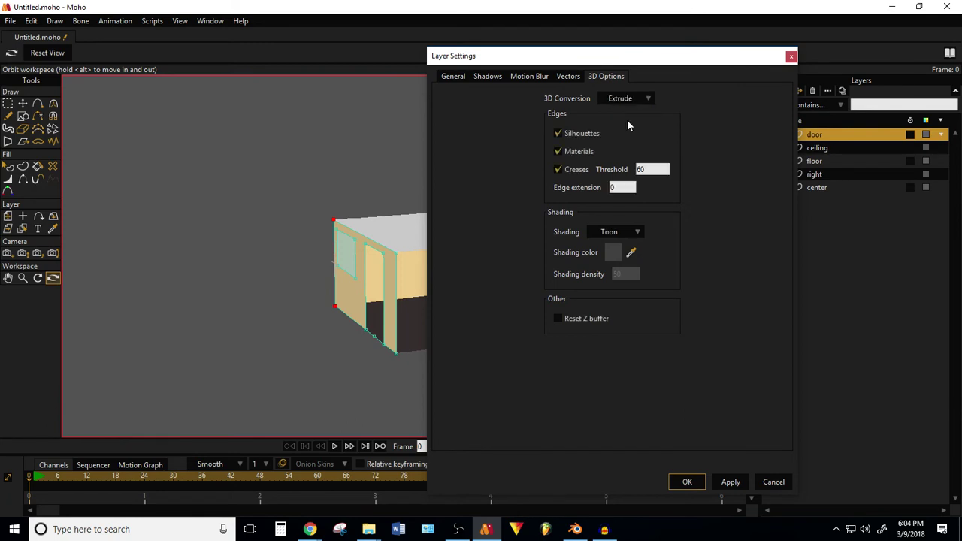
click(558, 151)
click(558, 170)
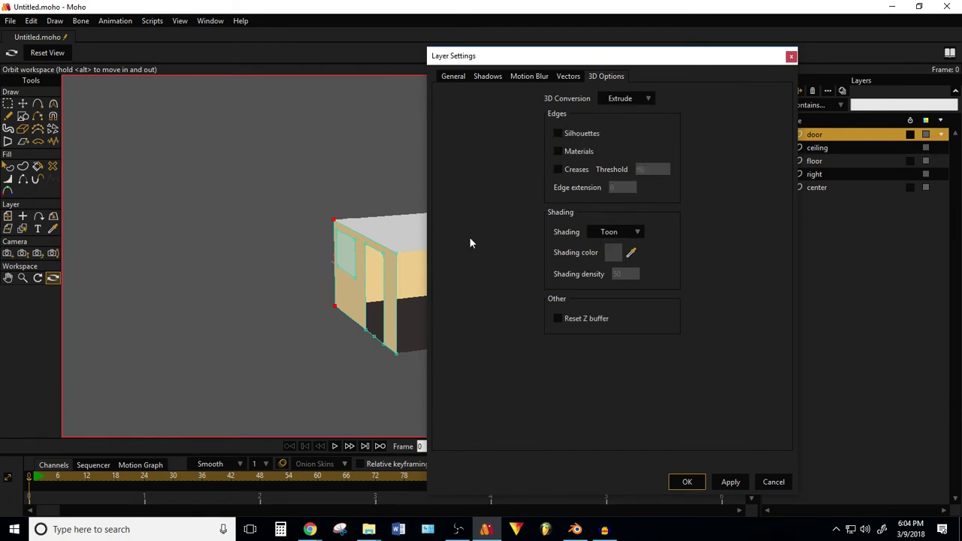
click(605, 232)
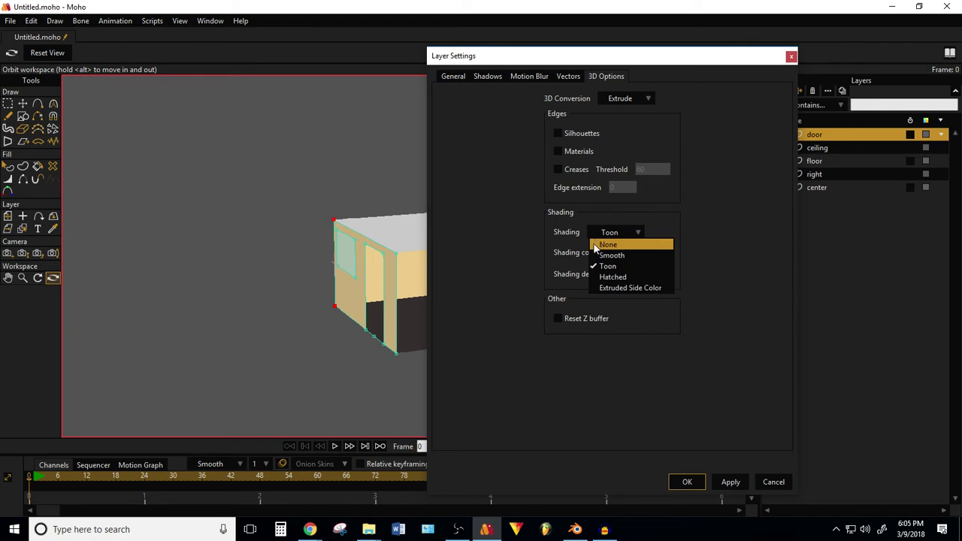
click(602, 245)
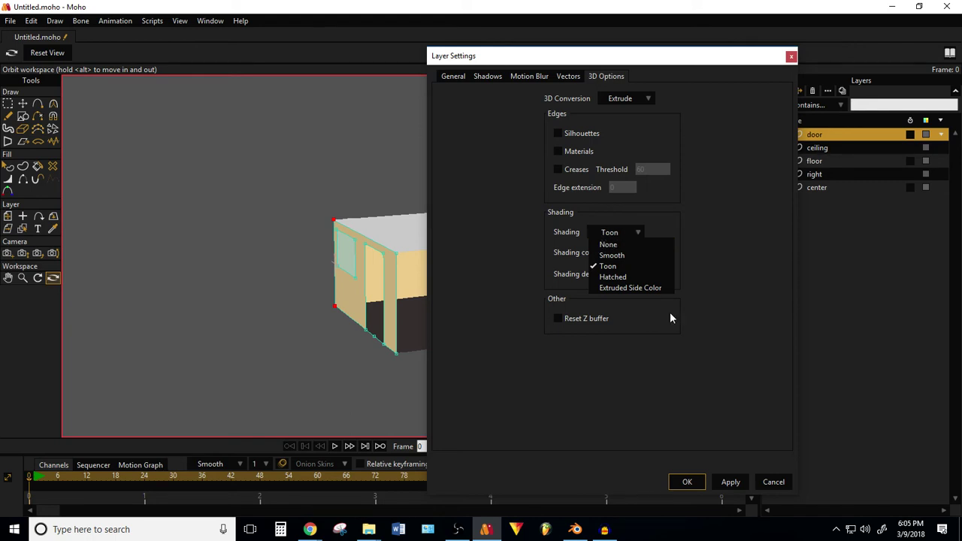
click(728, 487)
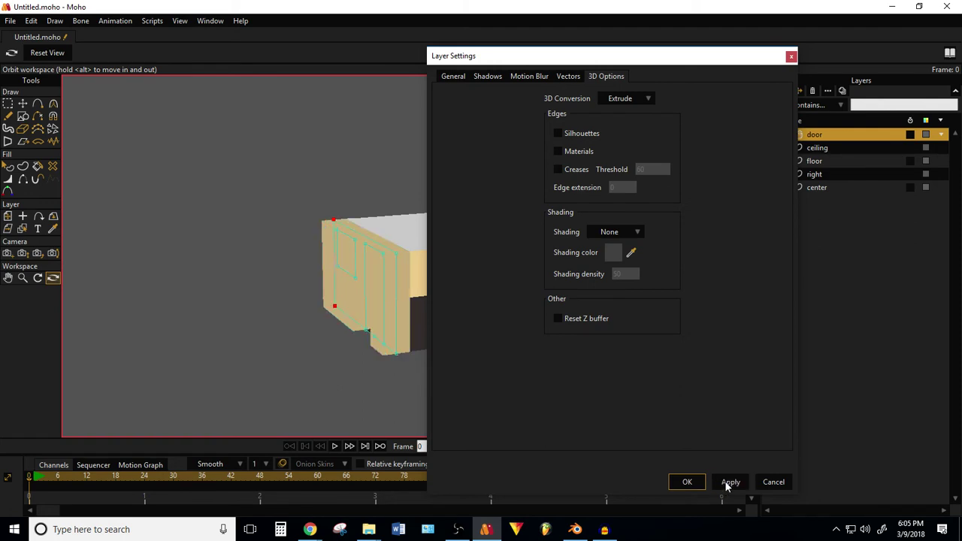
Confirm the layer settings and orbit and pan the view to face the door wall head-on.
click(688, 483)
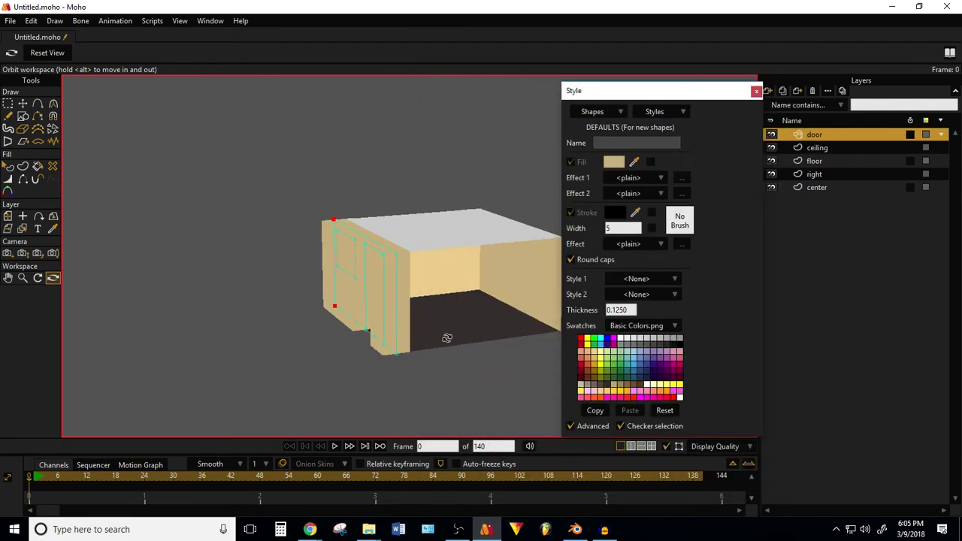
scroll(428, 333, up, 6)
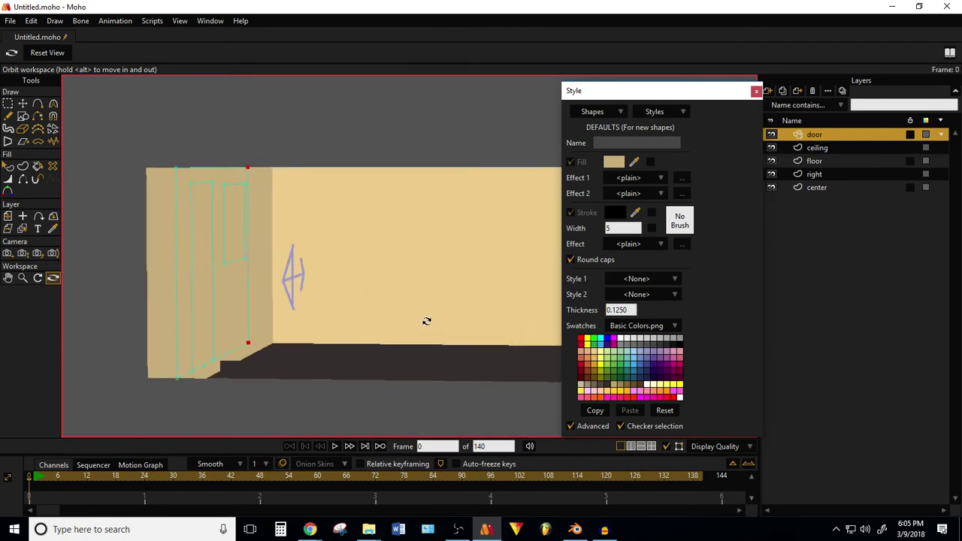
drag(415, 331, 296, 273)
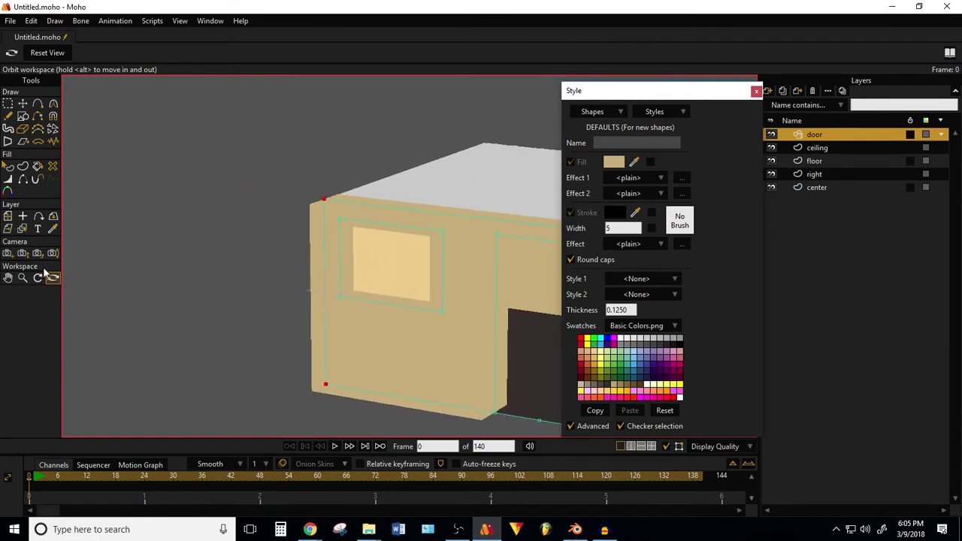
click(7, 277)
drag(491, 309, 287, 251)
click(53, 277)
drag(165, 278, 350, 293)
Move the Style panel up and left and uncheck Advanced.
scroll(380, 305, up, 3)
click(7, 277)
drag(626, 99, 610, 79)
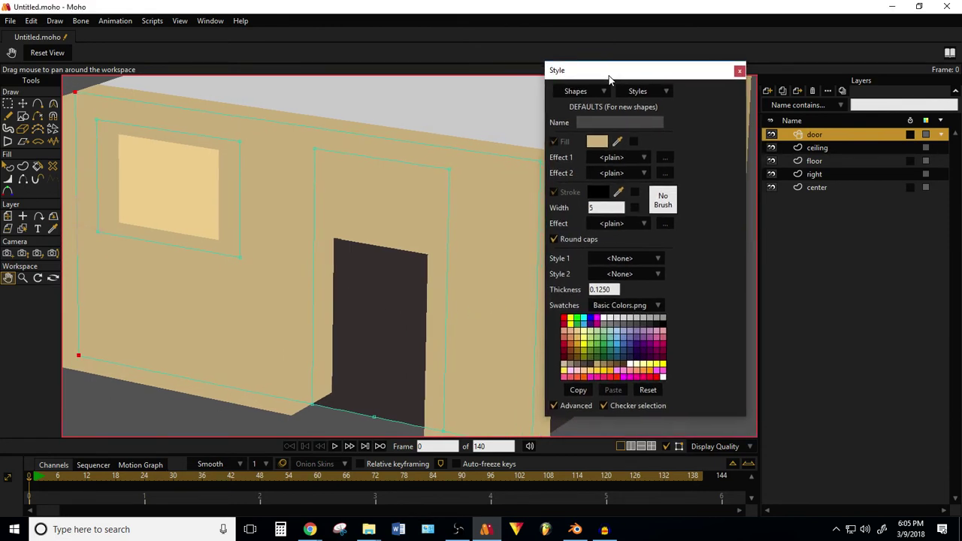
click(554, 406)
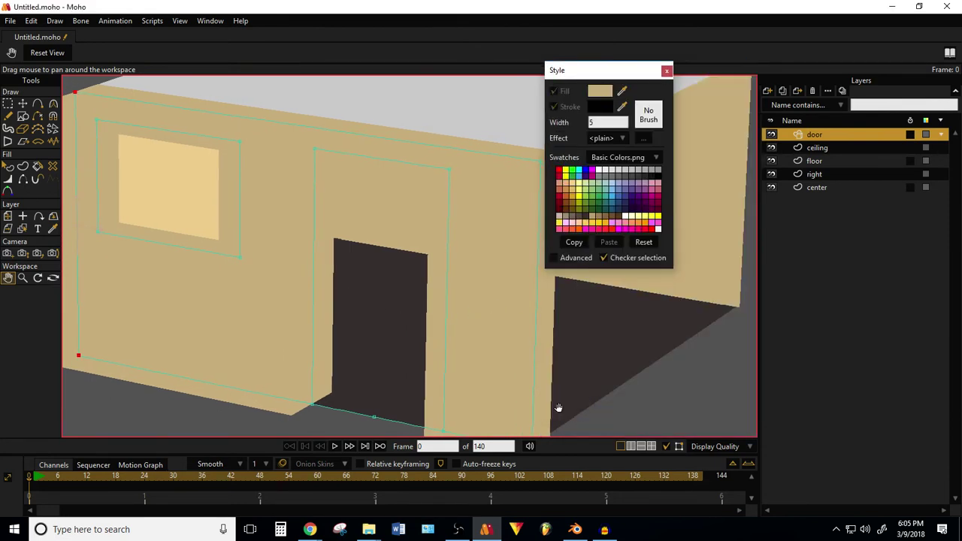
Re-enable Advanced in the Style panel and select the door wall shape.
click(554, 257)
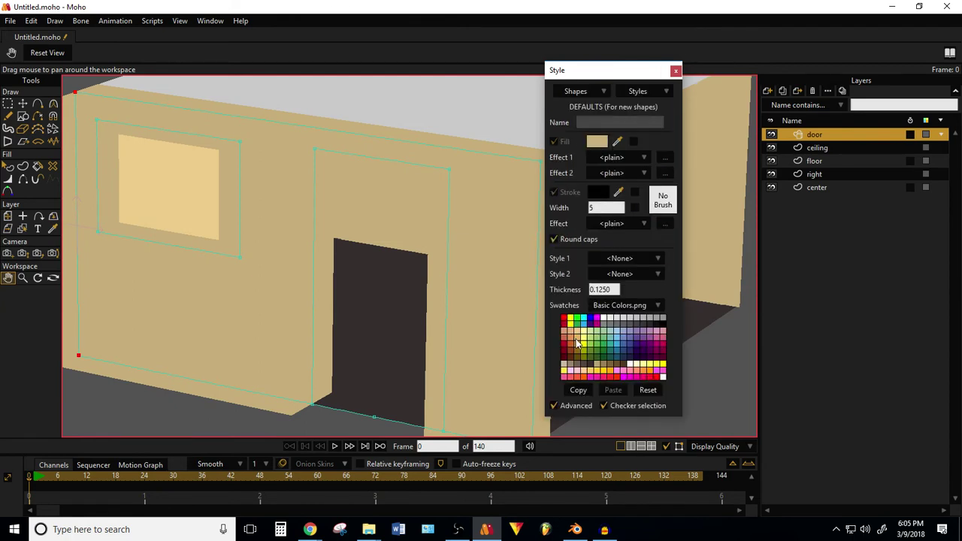
click(7, 166)
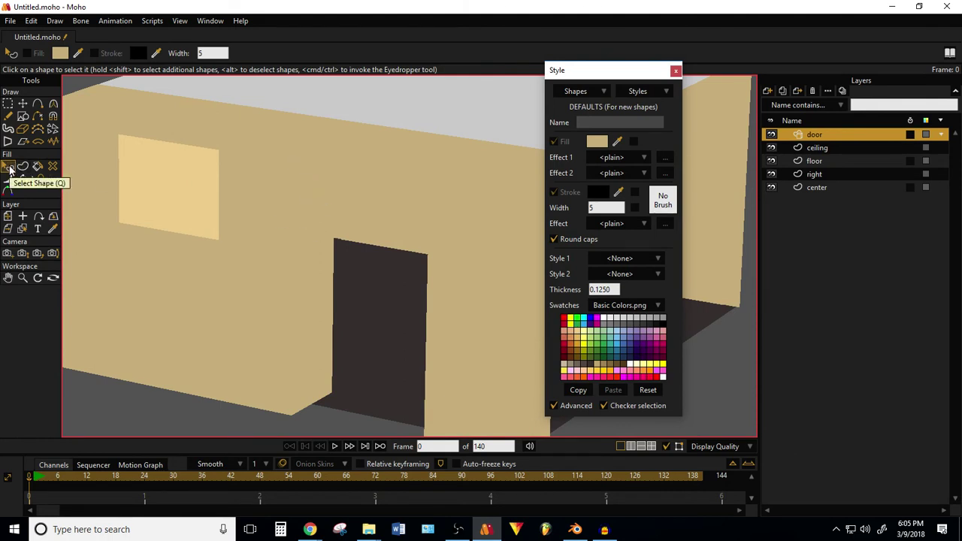
click(262, 218)
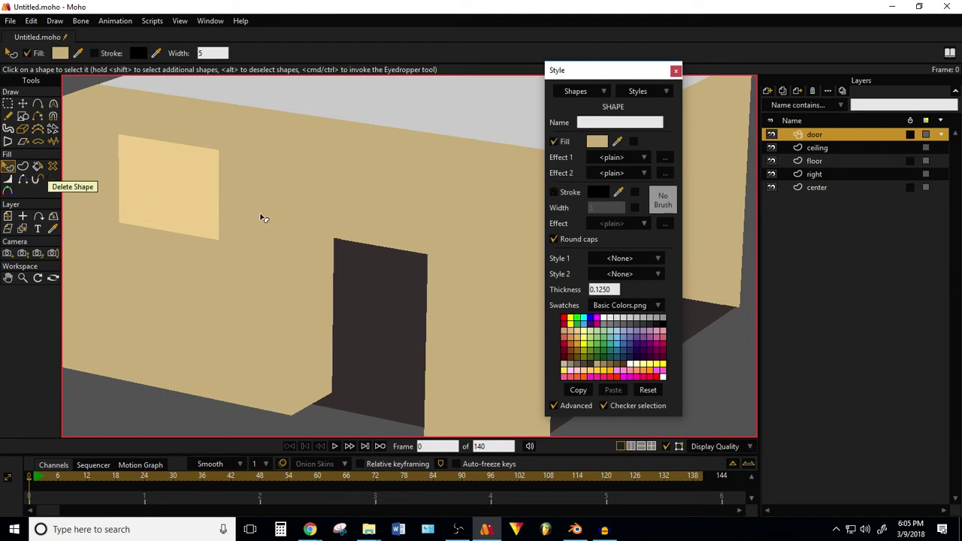
Orbit and rotate the workspace to view the house from outside.
click(52, 278)
drag(246, 242, 208, 279)
click(38, 278)
drag(130, 291, 49, 83)
Reset the view, then orbit, pan and zoom to frame the whole house from the front.
click(58, 53)
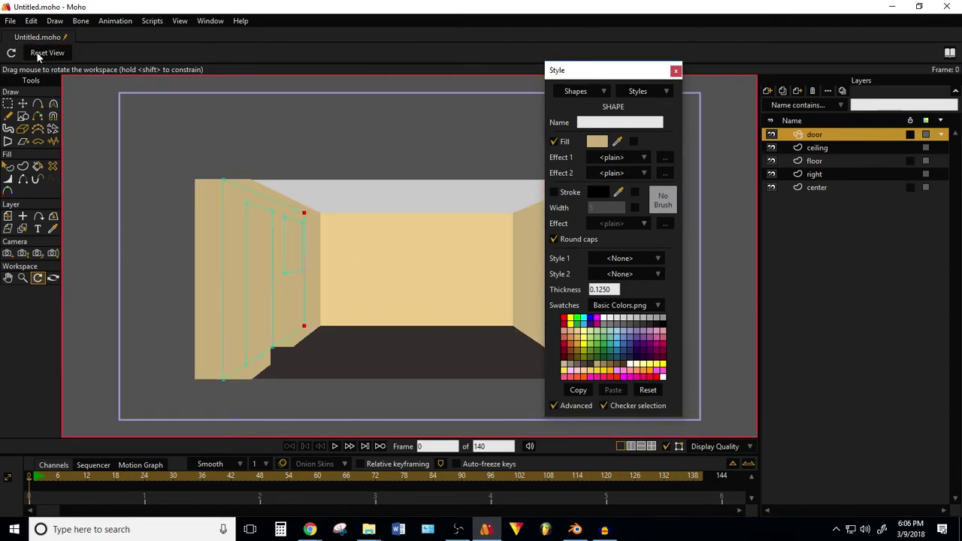
click(54, 277)
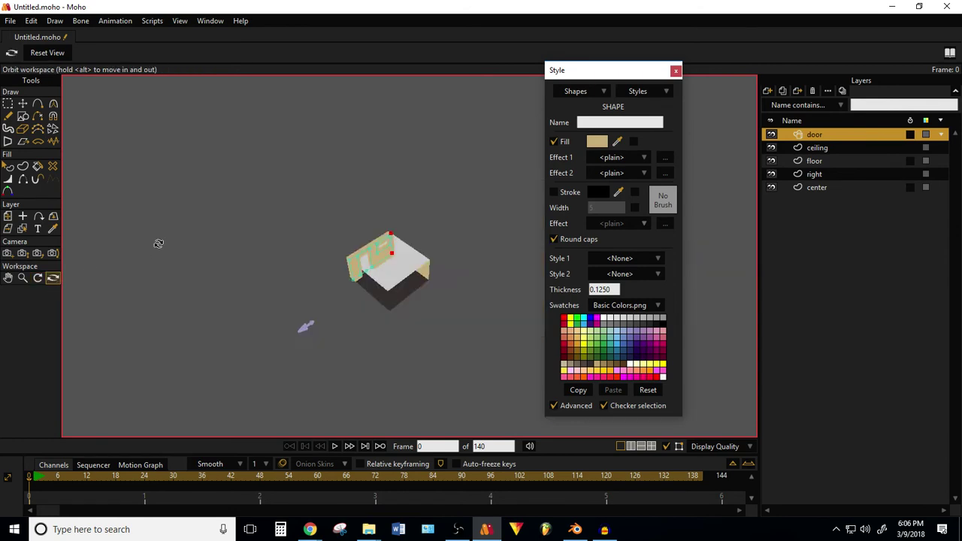
drag(165, 245, 326, 219)
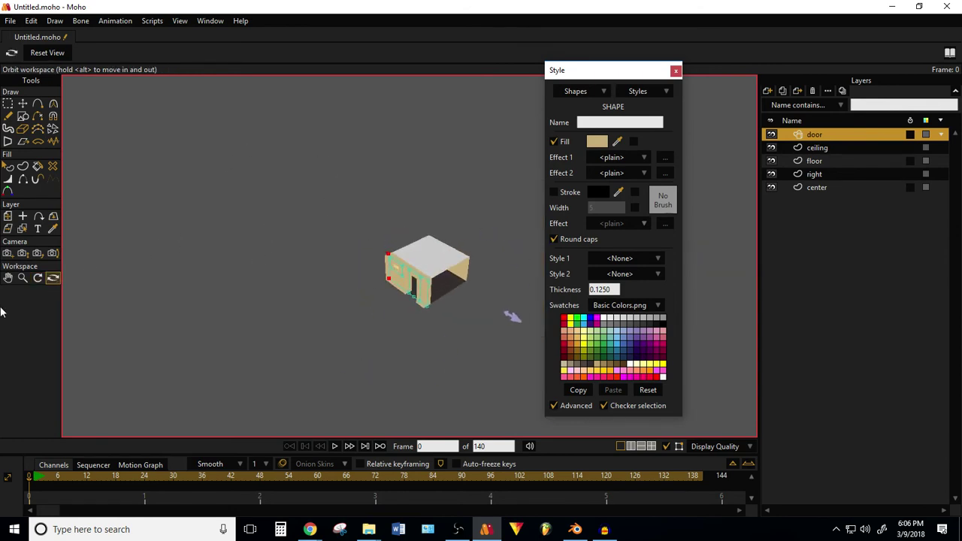
click(7, 278)
drag(319, 293, 286, 323)
scroll(294, 247, up, 3)
click(53, 278)
Return to the camera view and orbit around the house to the front and into the interior.
click(8, 170)
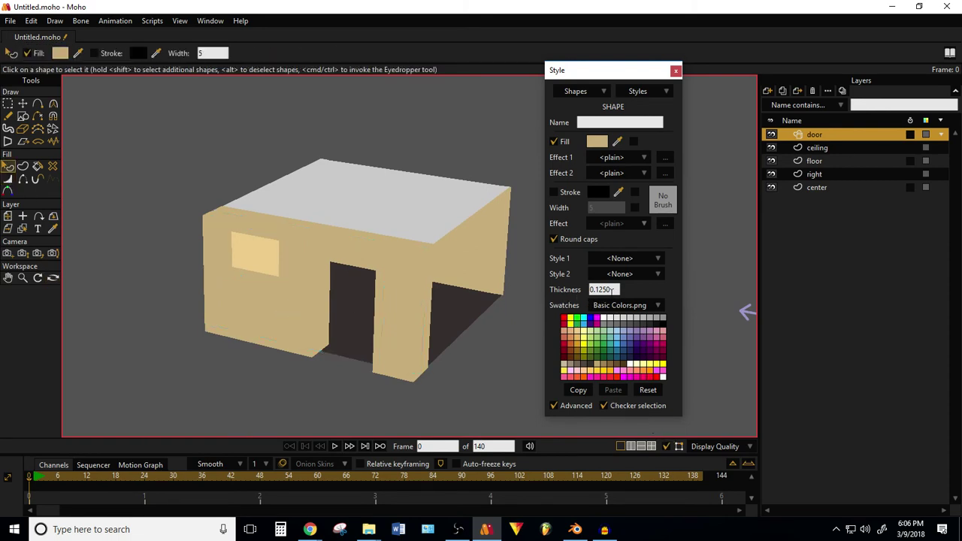
scroll(614, 290, down, 4)
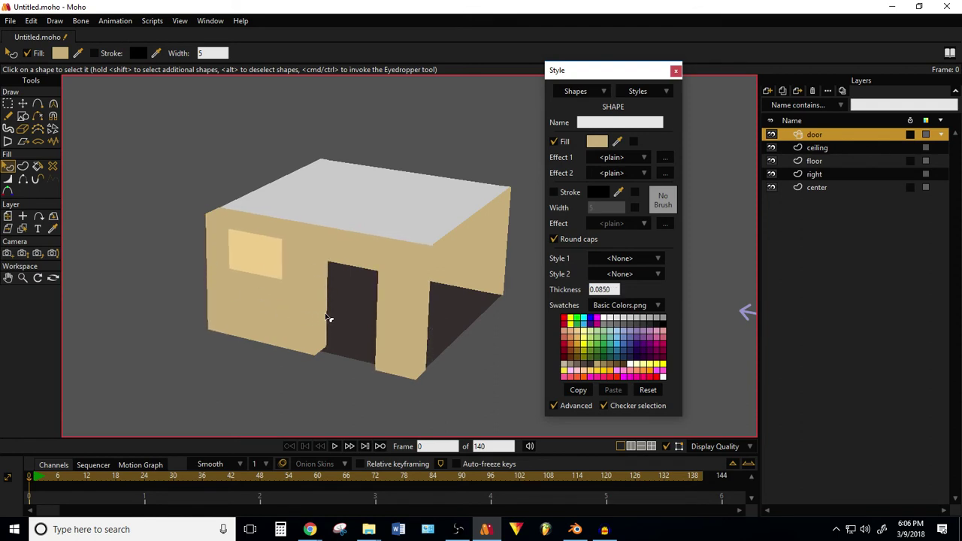
click(53, 278)
drag(314, 378, 333, 346)
drag(164, 266, 202, 264)
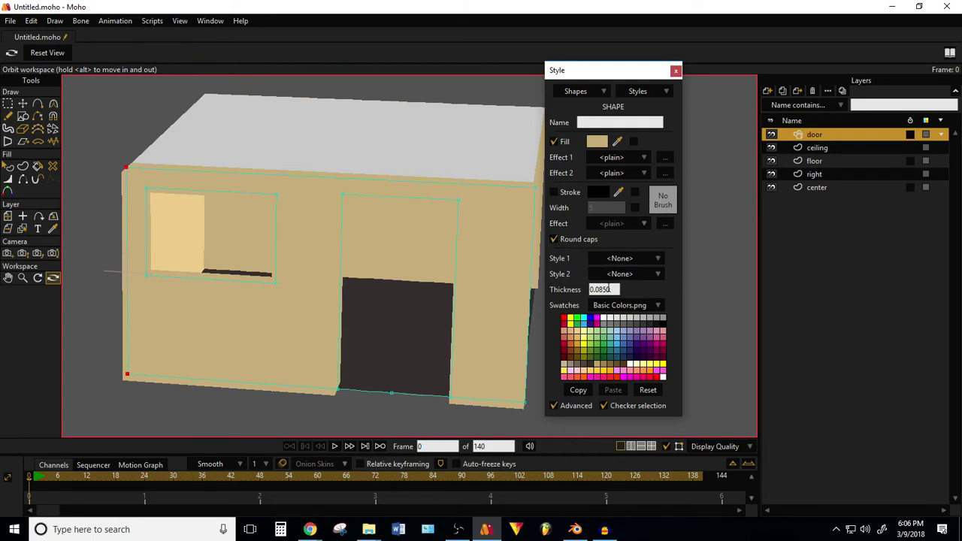
scroll(608, 290, down, 1)
scroll(607, 289, down, 1)
scroll(607, 290, down, 1)
drag(489, 314, 385, 308)
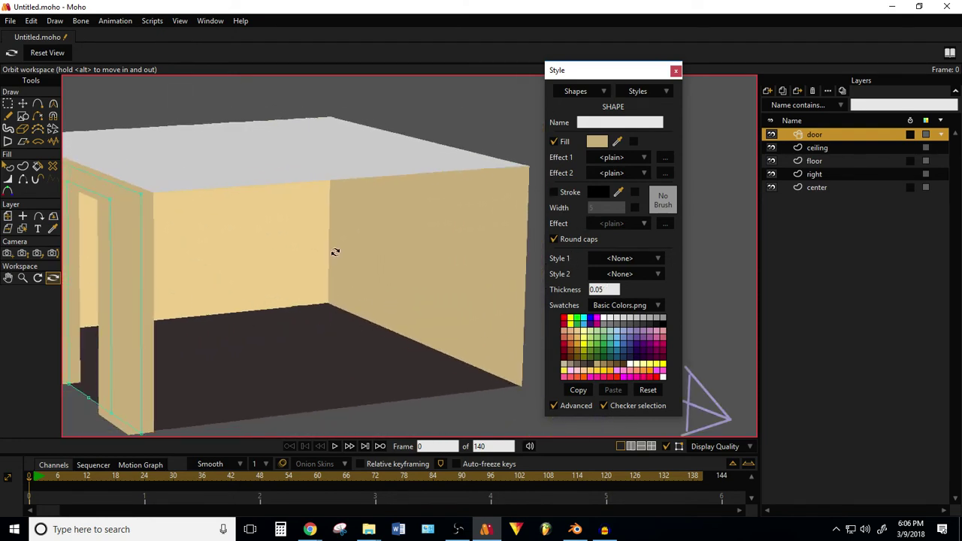
With the door wall selected, lower its Thickness from 0.1250 to 0.0110.
click(7, 166)
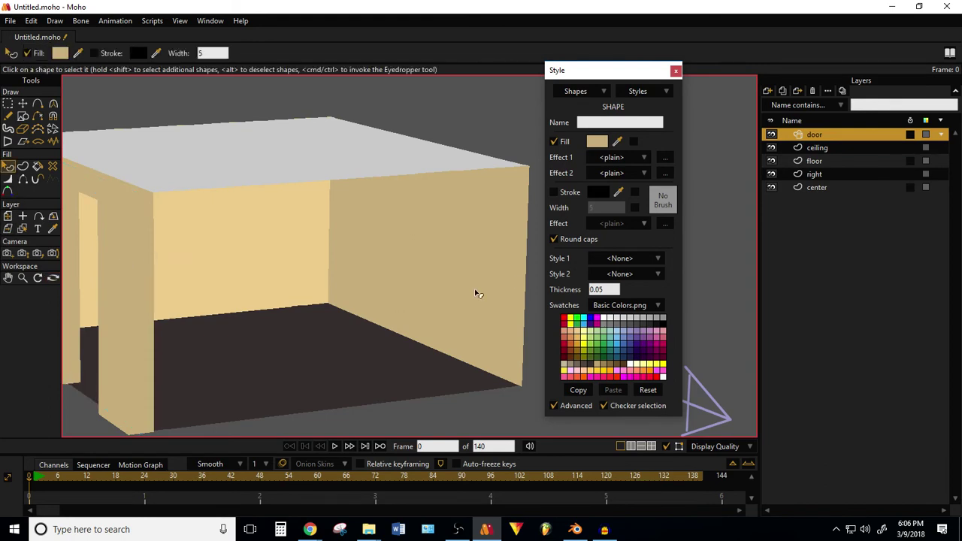
scroll(599, 289, down, 4)
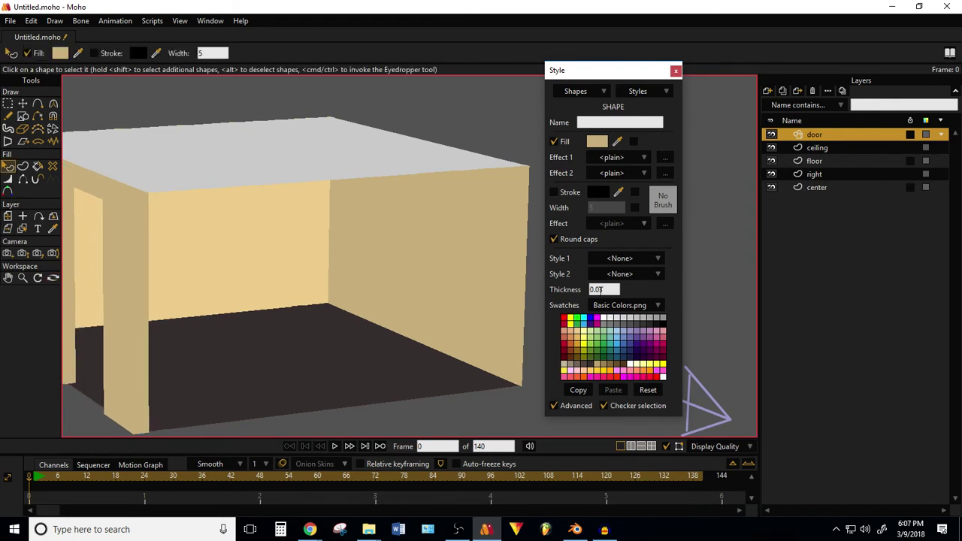
scroll(599, 290, up, 2)
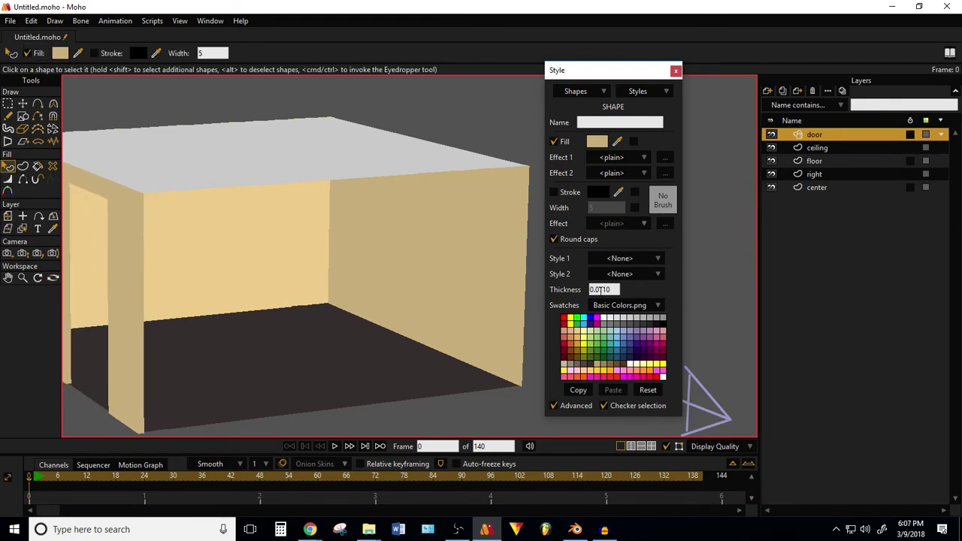
scroll(599, 289, up, 4)
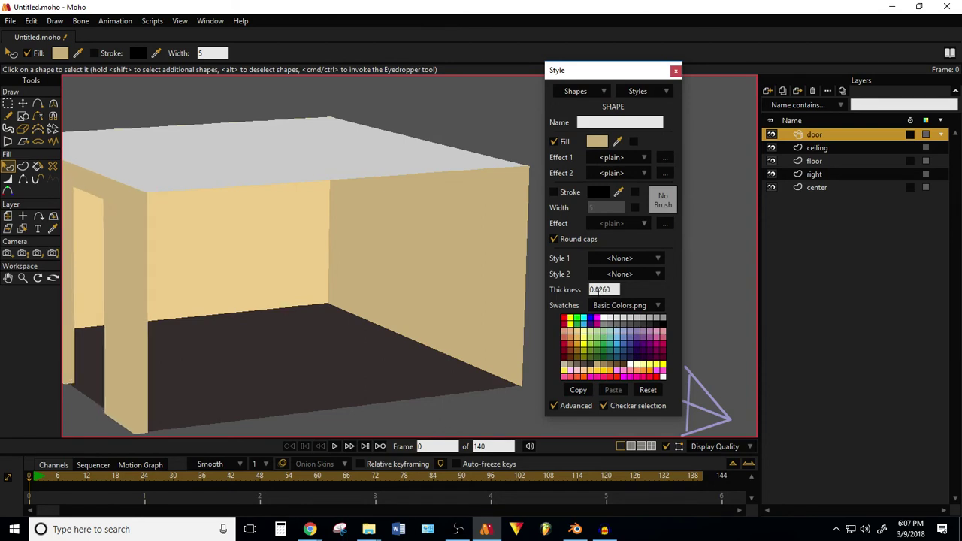
scroll(599, 290, down, 4)
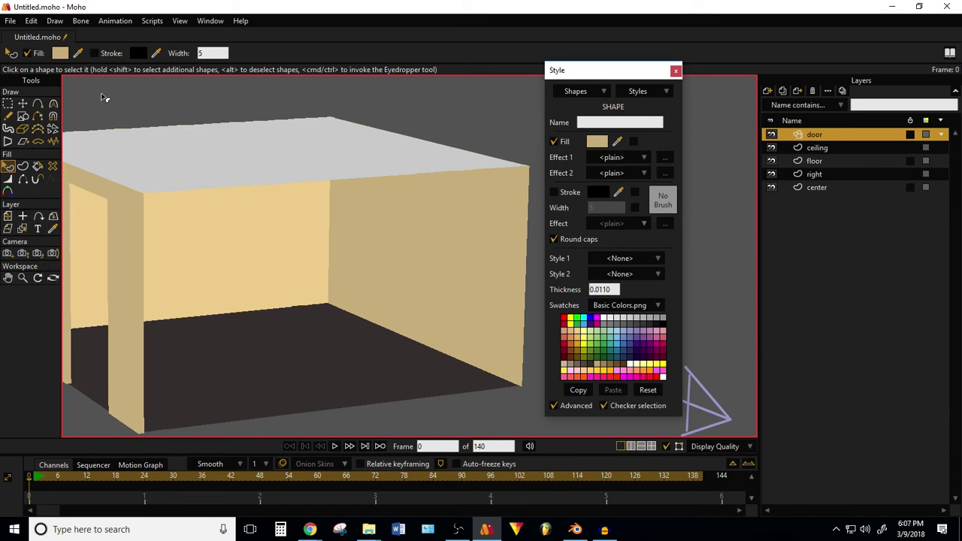
Return to the camera view, dolly the camera into the room and rotate it around.
click(52, 277)
click(47, 53)
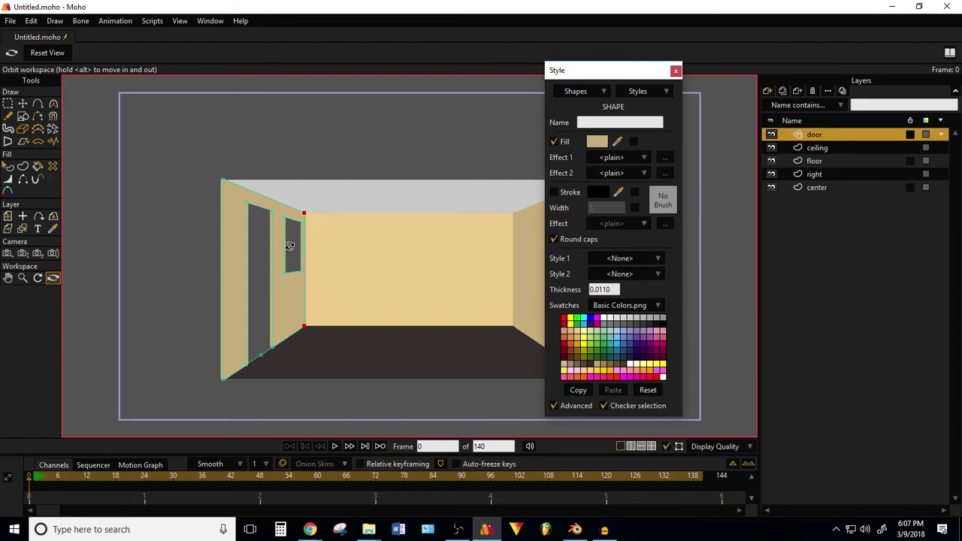
click(8, 255)
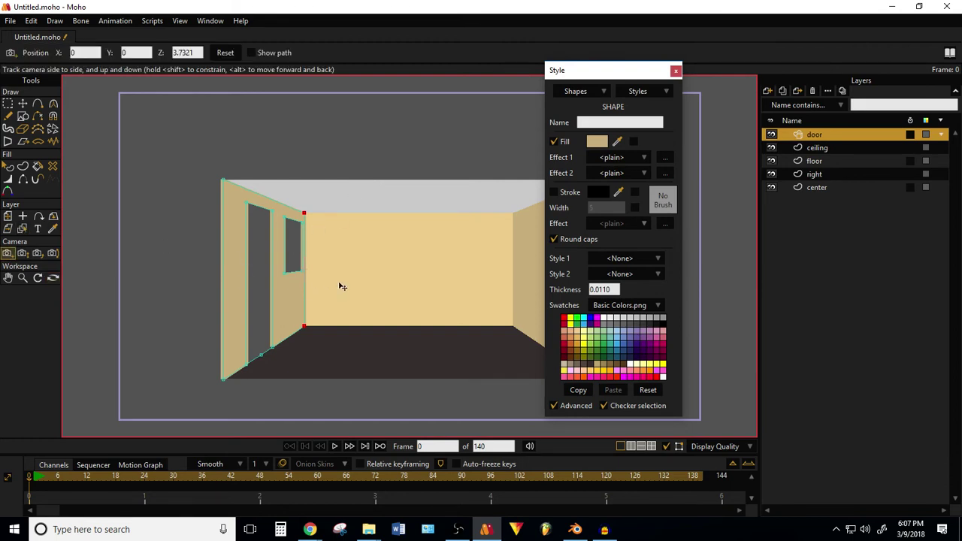
drag(348, 285, 352, 396)
click(53, 253)
drag(256, 276, 370, 247)
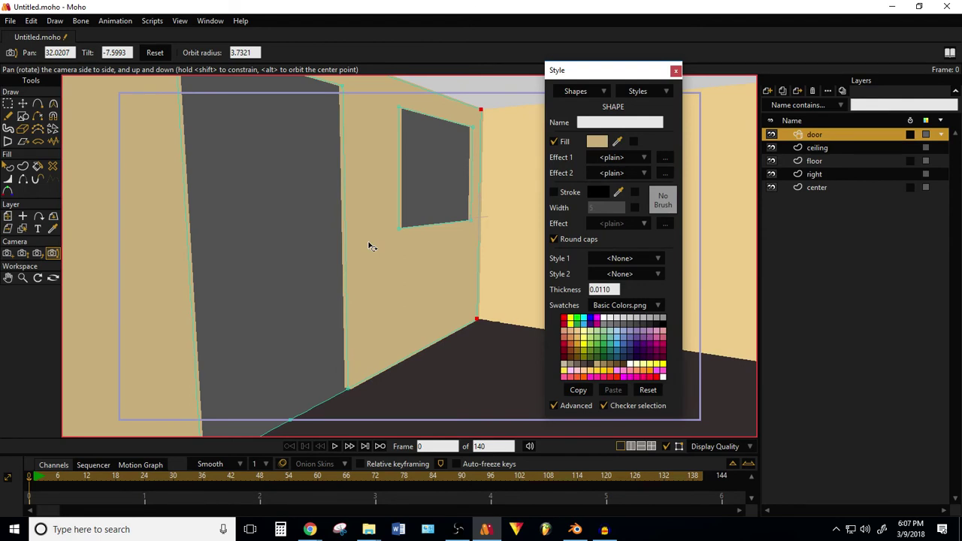
Move the camera toward the door and turn it to face the window wall (pan 20.3627, tilt 3.1291).
drag(368, 245, 372, 269)
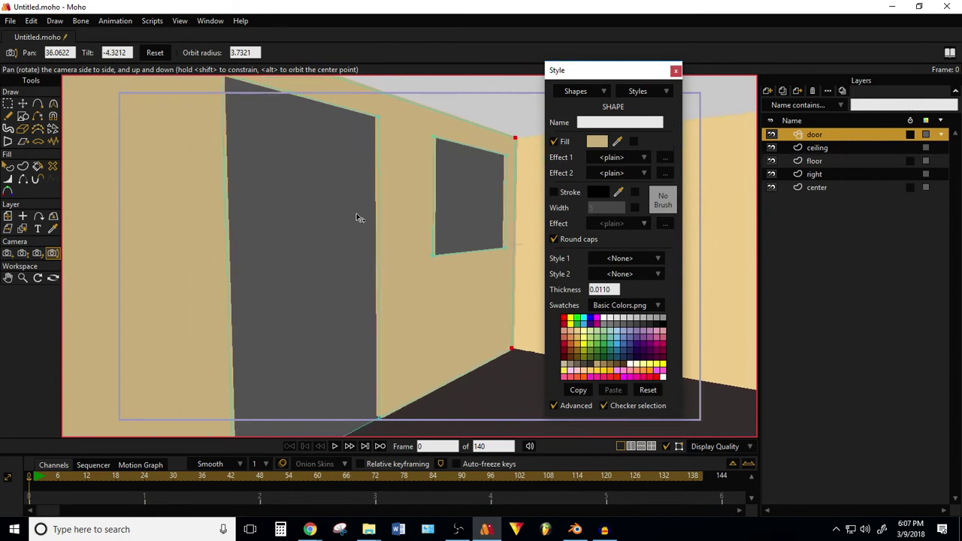
drag(378, 338, 331, 353)
click(8, 253)
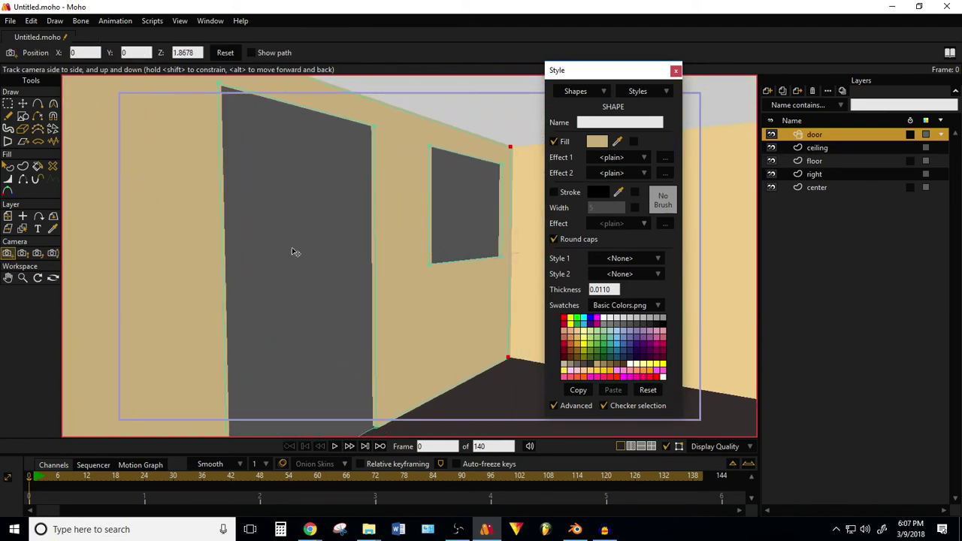
drag(296, 252, 2, 228)
click(52, 253)
drag(136, 248, 256, 281)
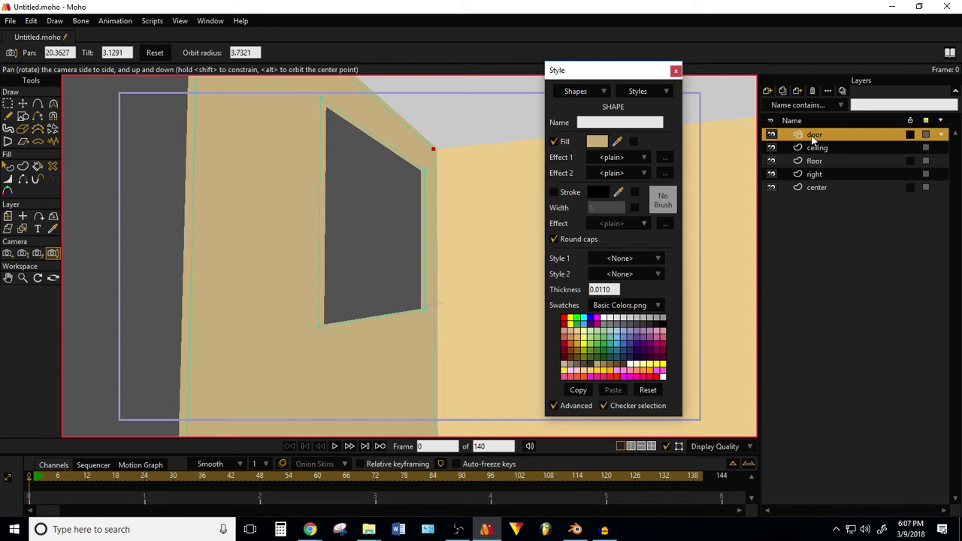
Duplicate the door layer as door 2, hide the original, and delete door 2's tan wall shape.
click(784, 91)
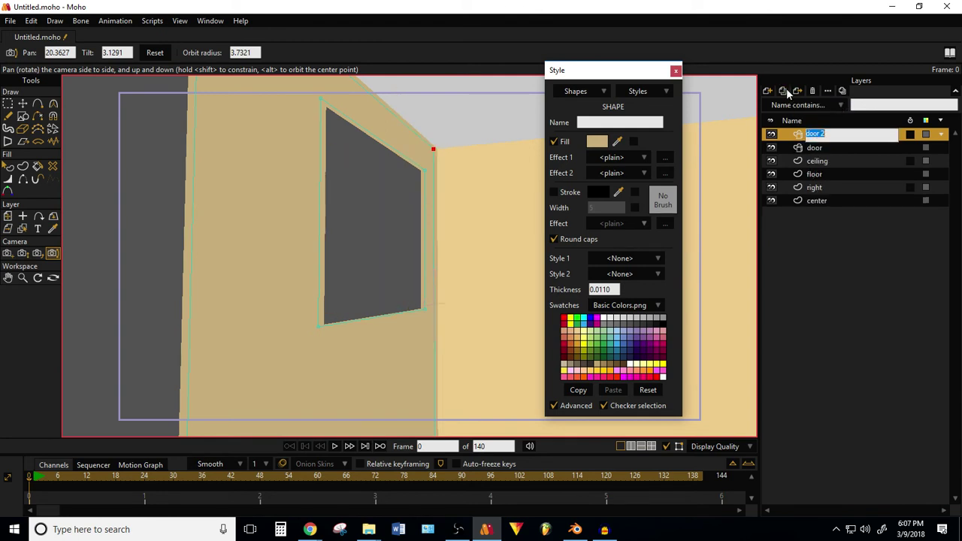
click(811, 151)
click(52, 166)
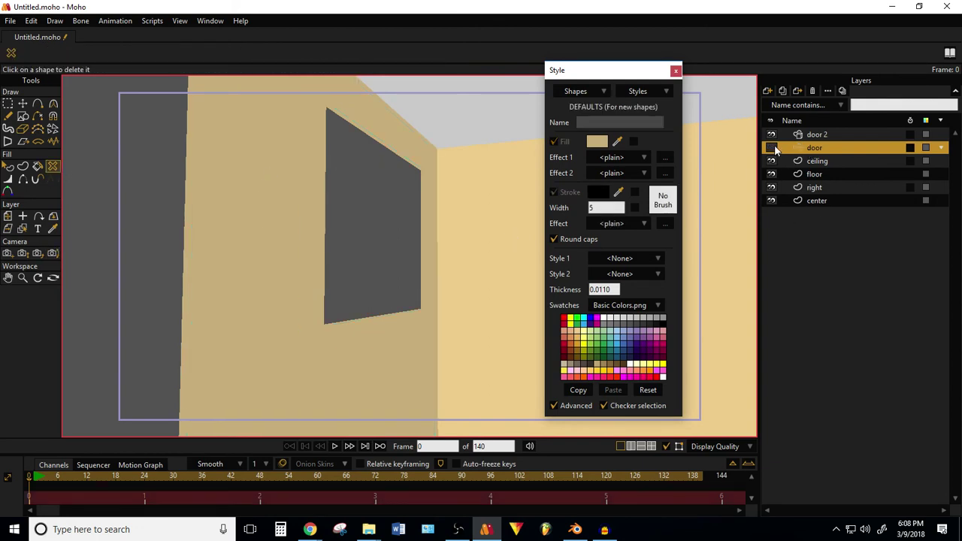
click(806, 135)
click(298, 135)
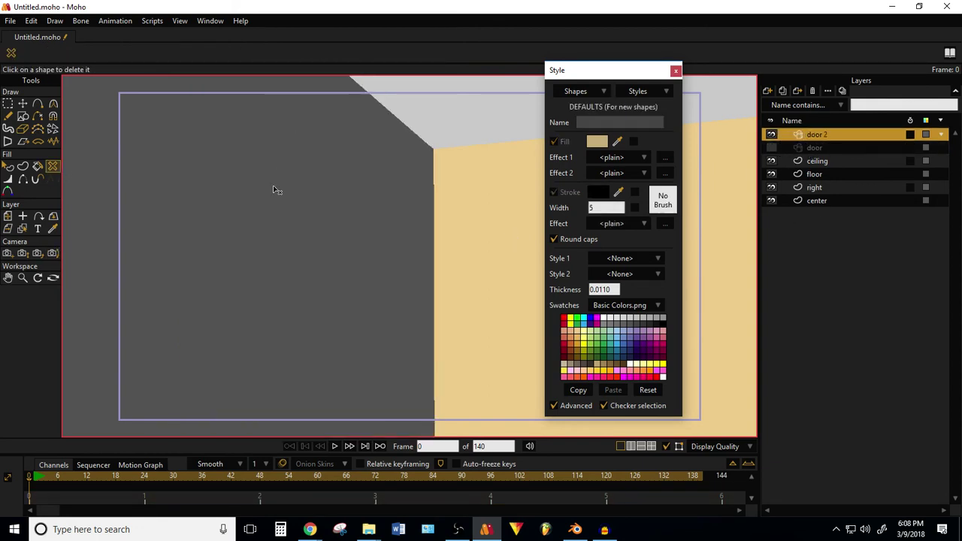
On door 2, delete the door's vertical edge and the two wall edges near the window.
click(10, 105)
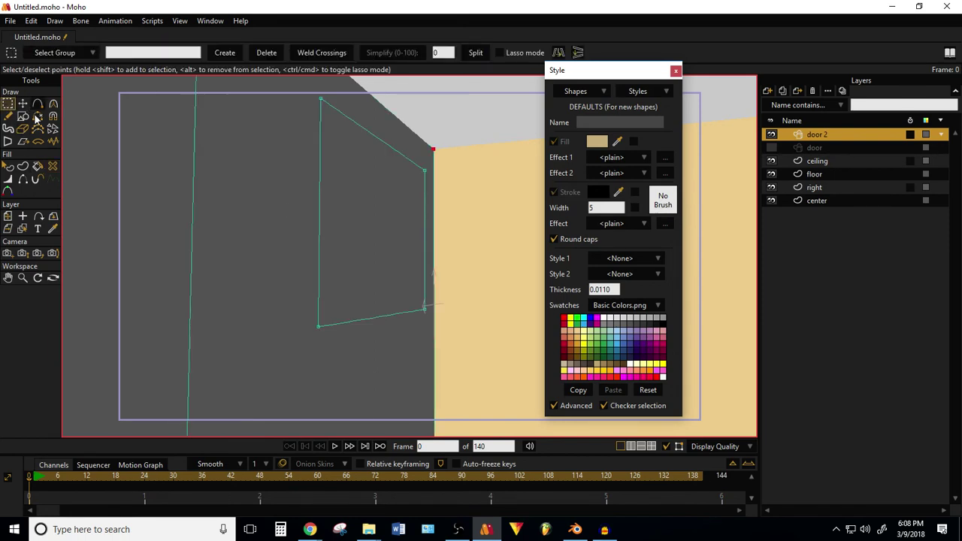
scroll(180, 202, down, 3)
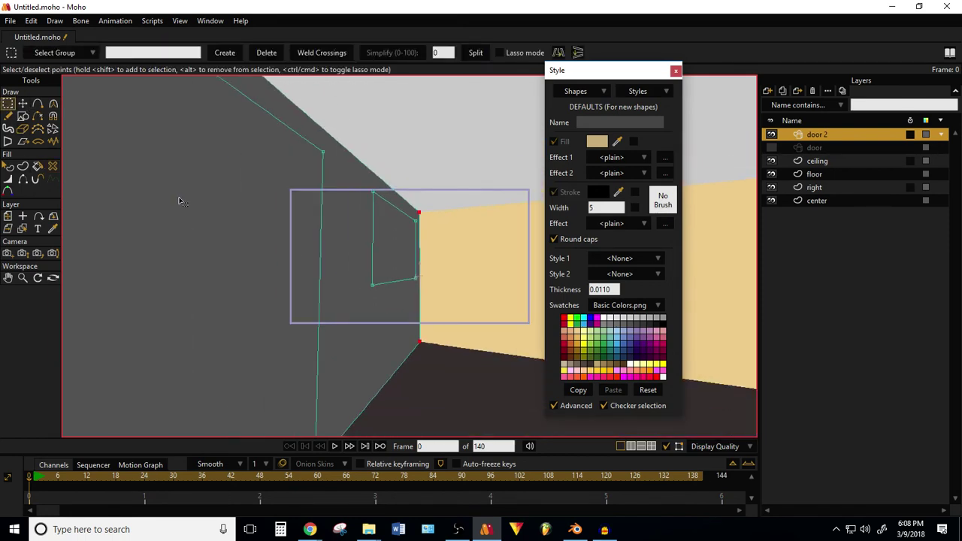
click(37, 117)
click(321, 150)
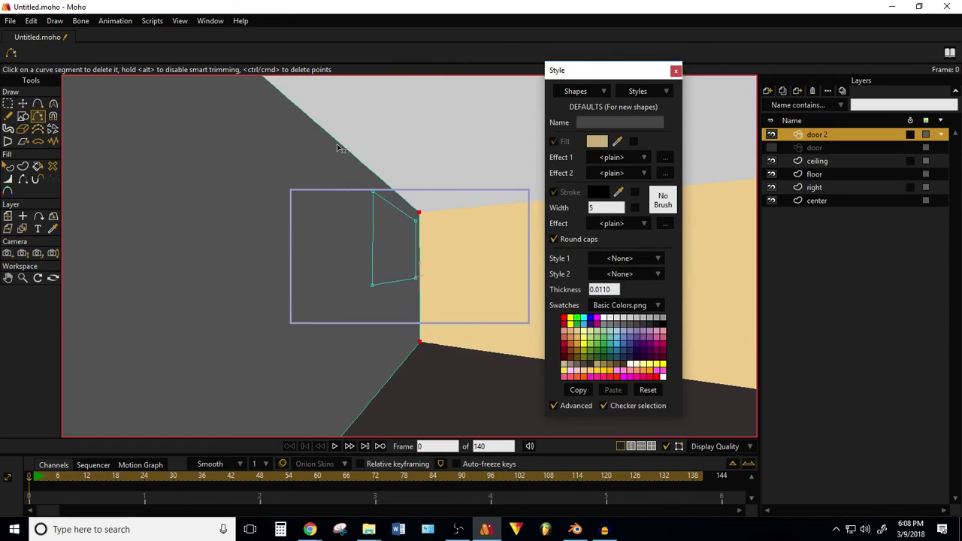
click(423, 218)
click(414, 350)
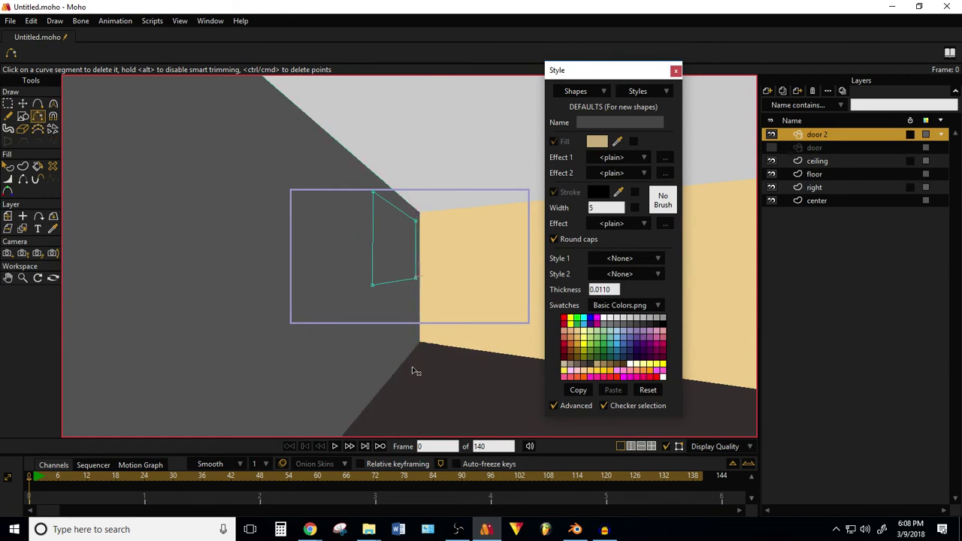
From a view above the room, delete the door outline's left and two bottom edges.
click(52, 278)
drag(192, 278, 294, 245)
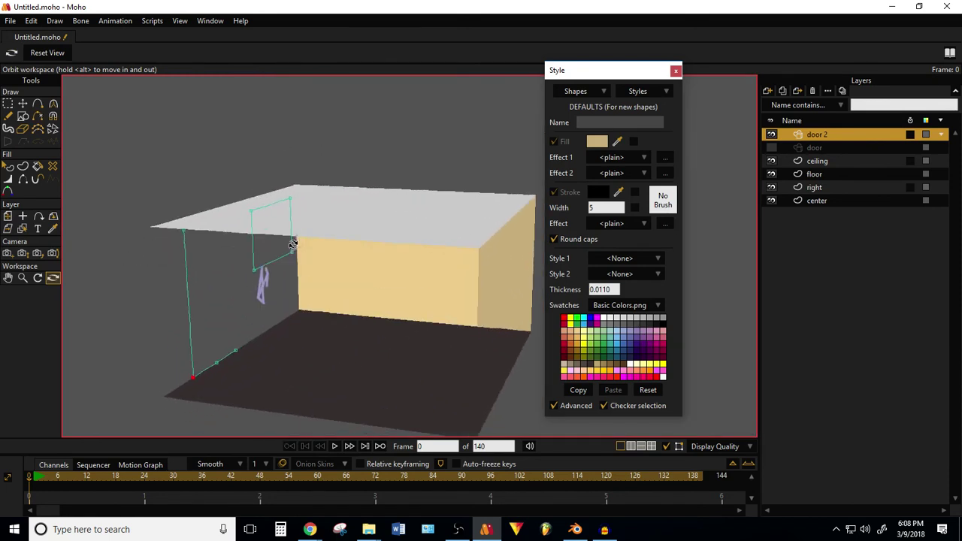
click(39, 116)
click(189, 301)
click(204, 369)
click(226, 356)
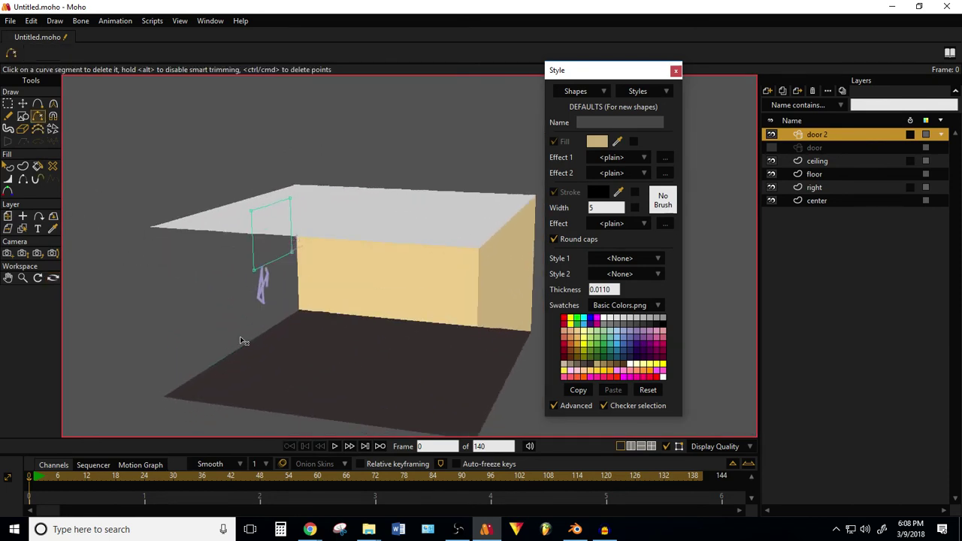
Face the window wall and select door 2's window outline for filling.
click(53, 278)
drag(331, 361, 260, 291)
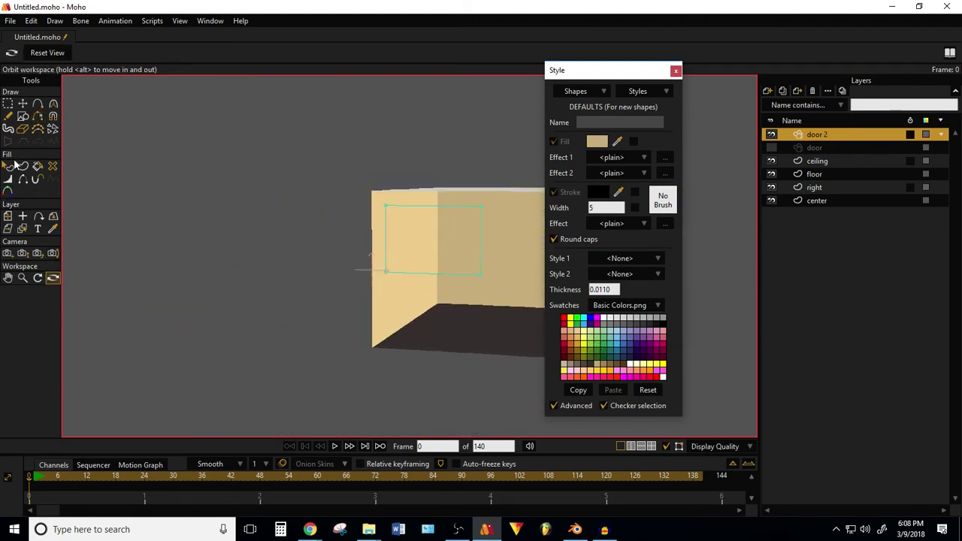
click(23, 167)
click(413, 209)
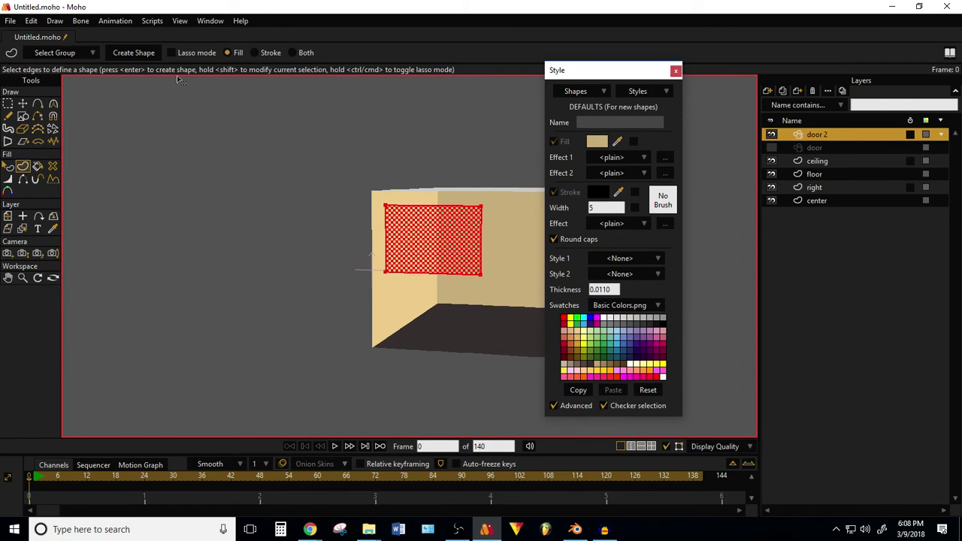
Fill the outline with blue at alpha 173, then make the door layer visible again.
click(597, 142)
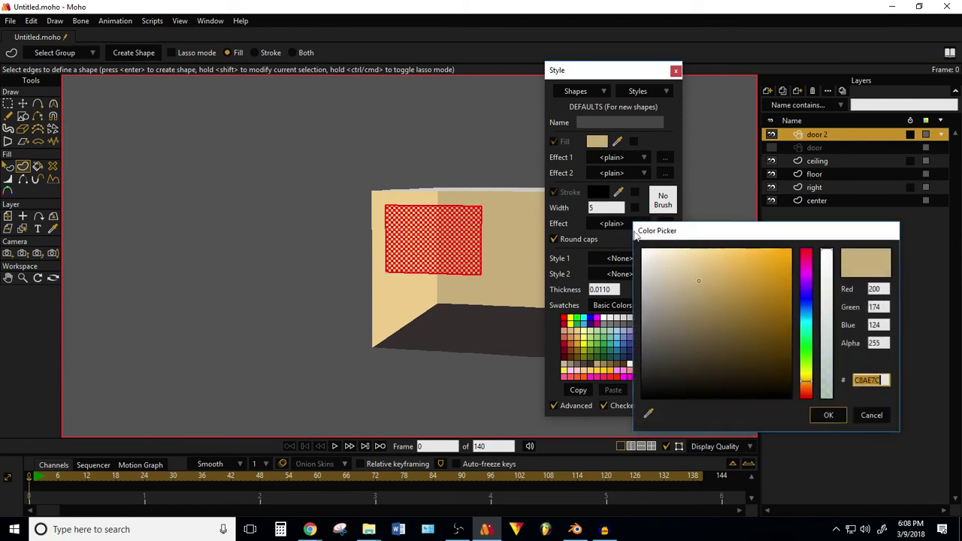
click(807, 315)
mouse_move(825, 268)
mouse_down()
mouse_move(827, 327)
mouse_move(827, 299)
mouse_move(810, 297)
mouse_move(829, 280)
mouse_up()
click(827, 414)
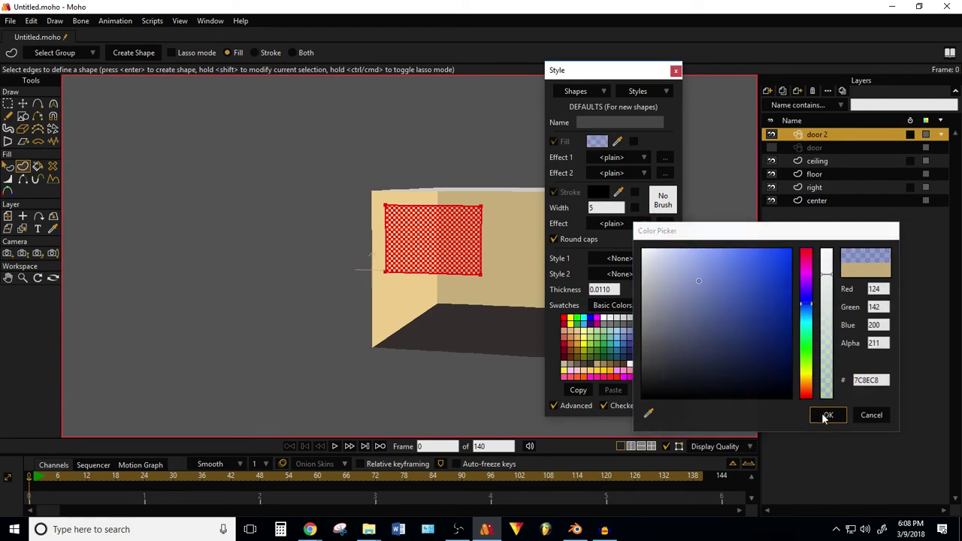
click(133, 53)
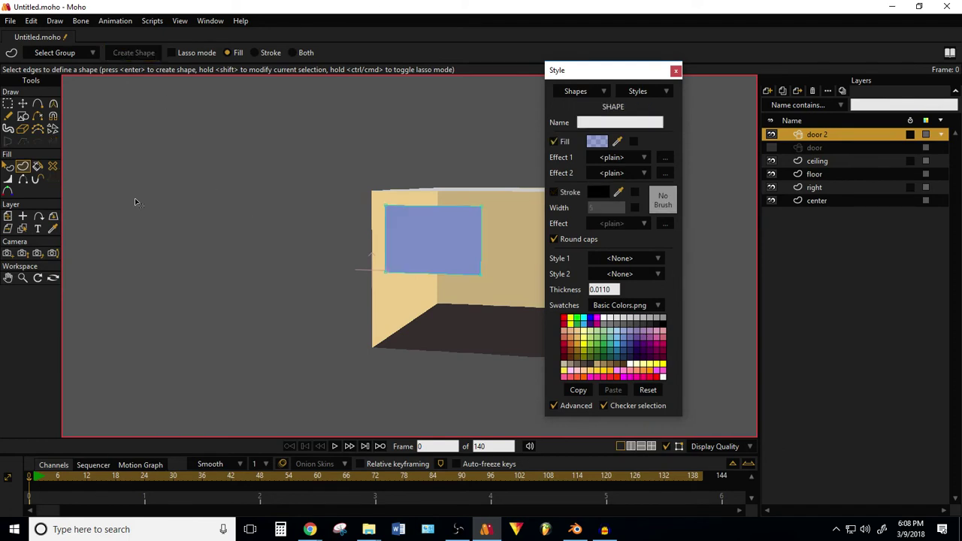
click(773, 149)
click(811, 149)
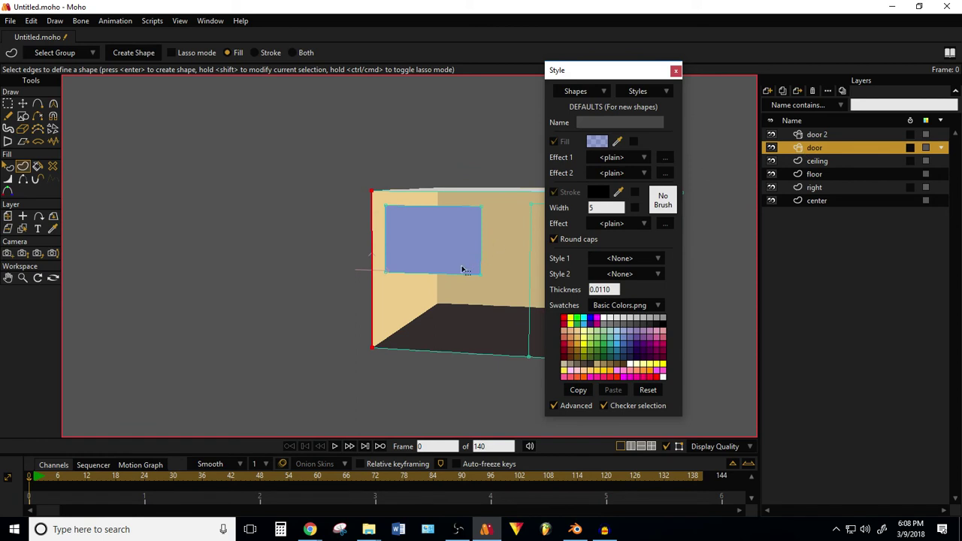
Undo the blue fill and create a tan wall shape from door 2's selected edges.
key(ctrl+z)
key(ctrl+z)
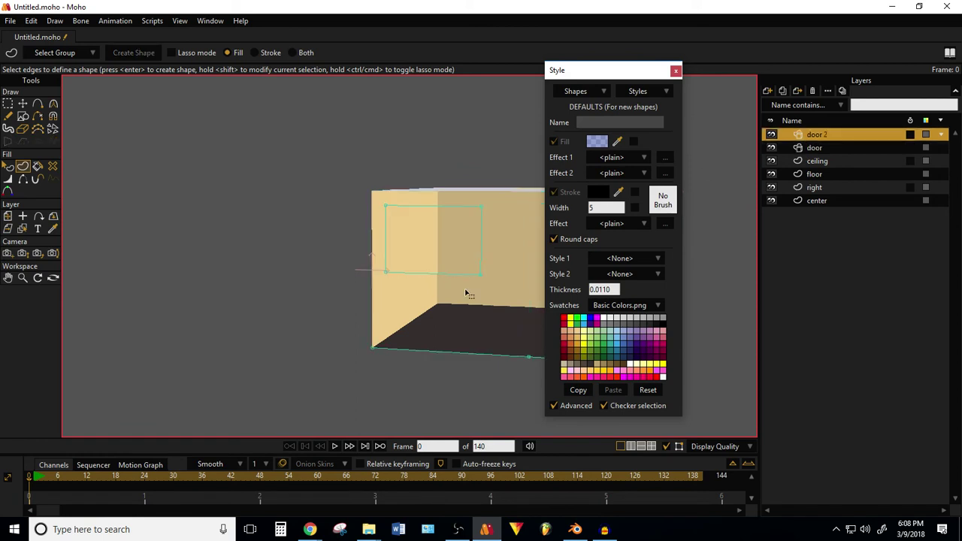
click(466, 293)
key(Return)
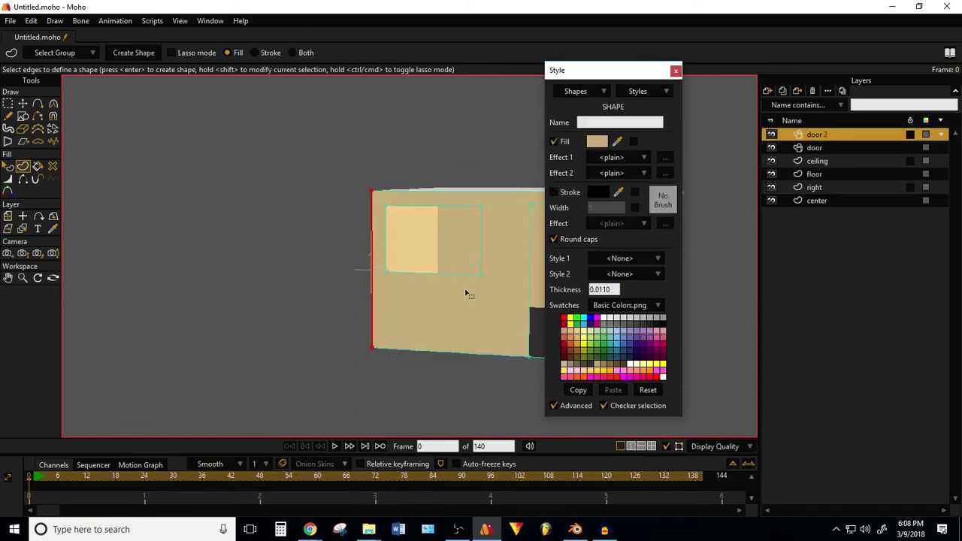
Hide the original door layer, keeping door 2 visible, and pan to the whole front wall.
click(771, 134)
click(771, 134)
click(783, 149)
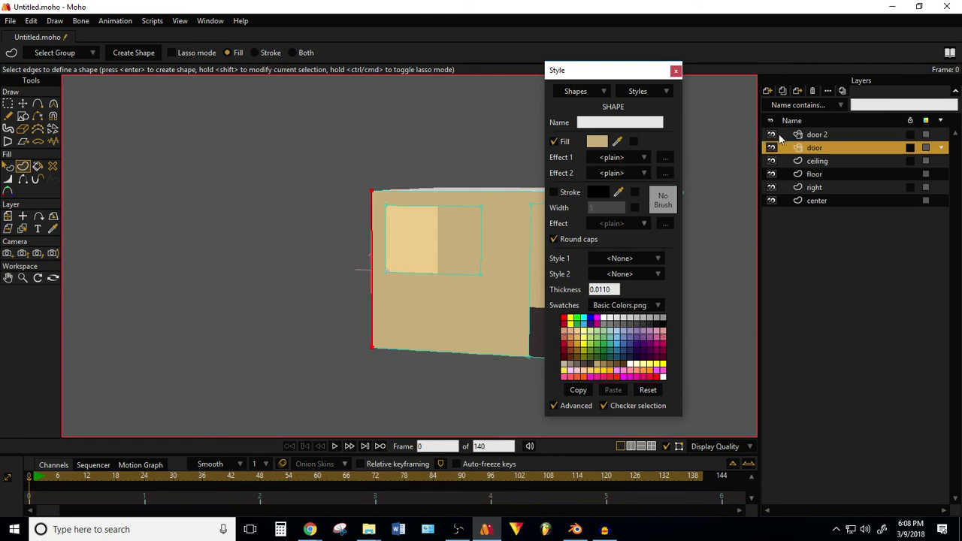
click(772, 135)
click(772, 135)
click(772, 149)
click(8, 278)
drag(282, 267, 91, 251)
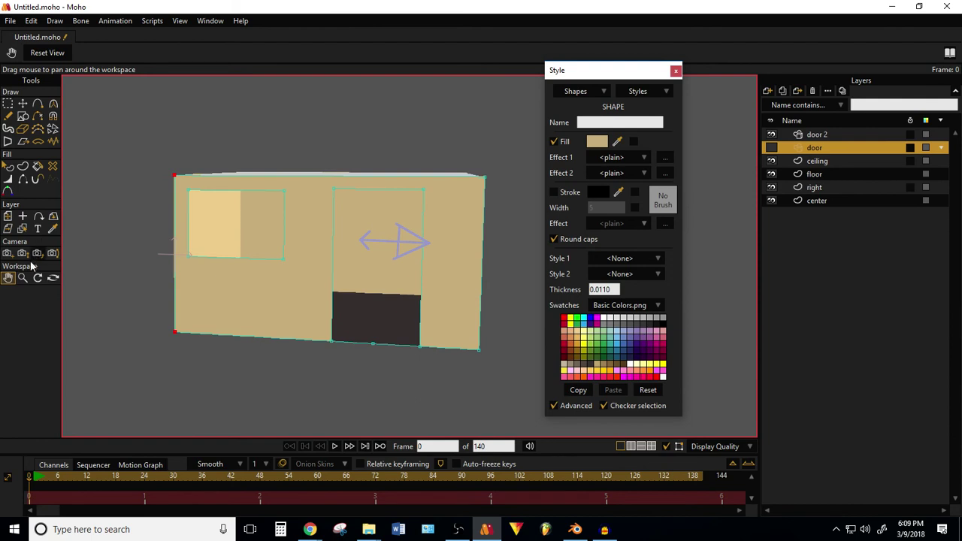
On door 2, delete the wall edge, door's left and right edges and front floor edge, then select the window outline.
click(38, 104)
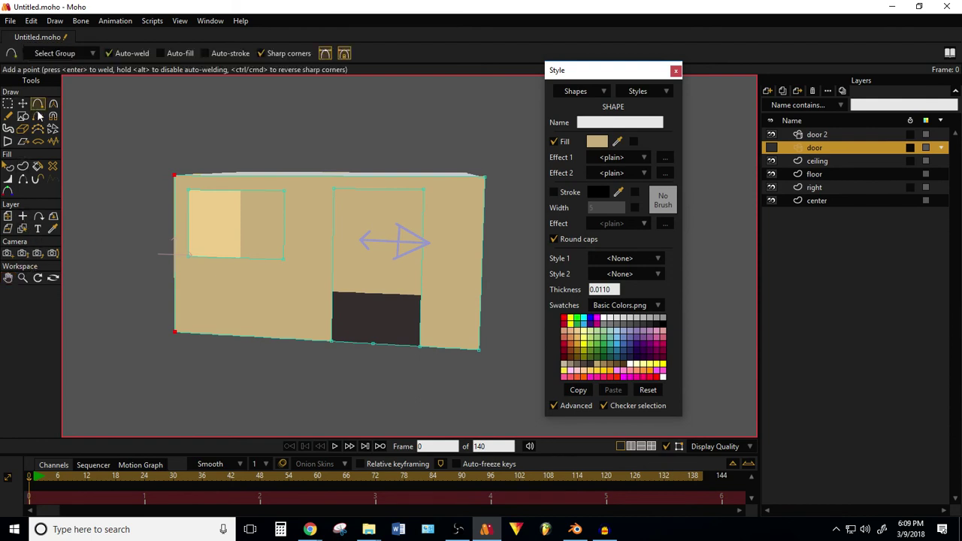
click(818, 135)
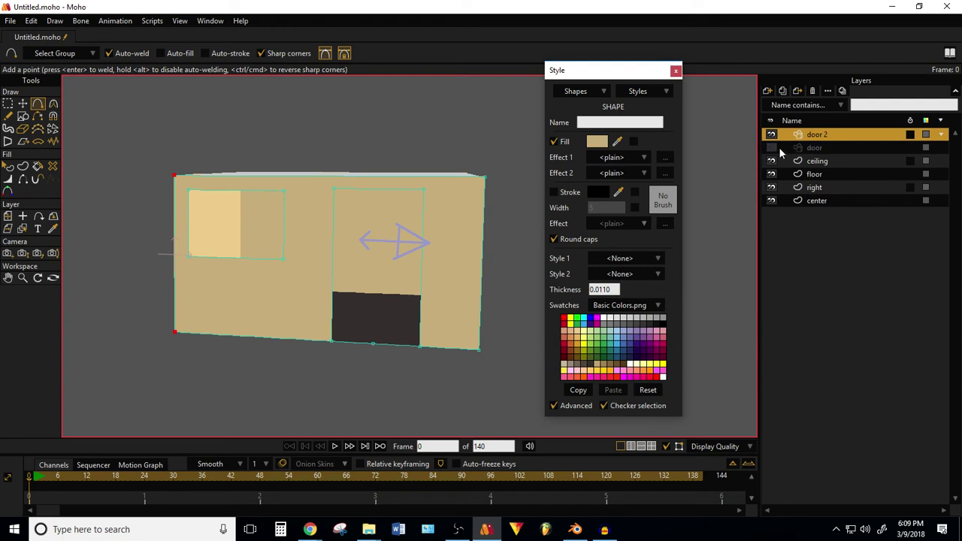
click(38, 117)
click(171, 179)
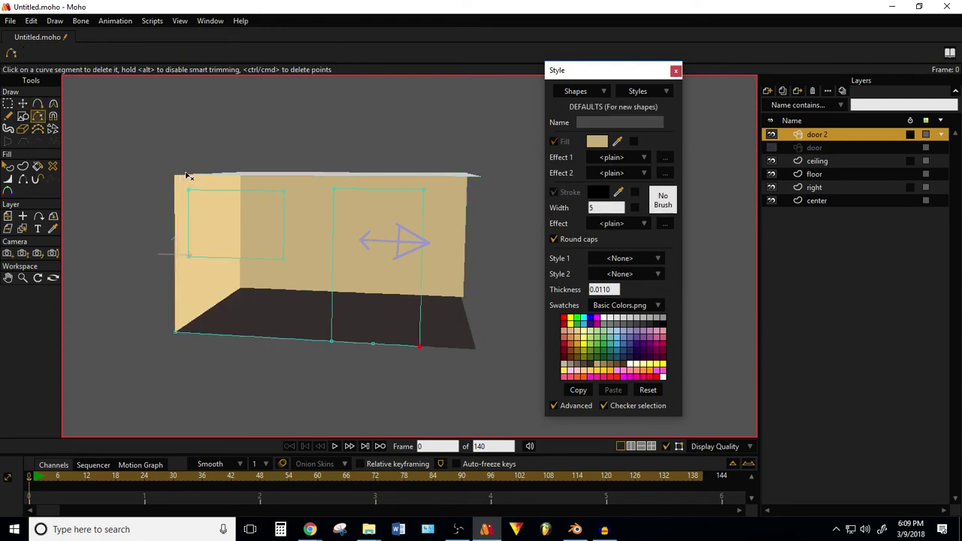
click(332, 201)
click(420, 220)
click(286, 339)
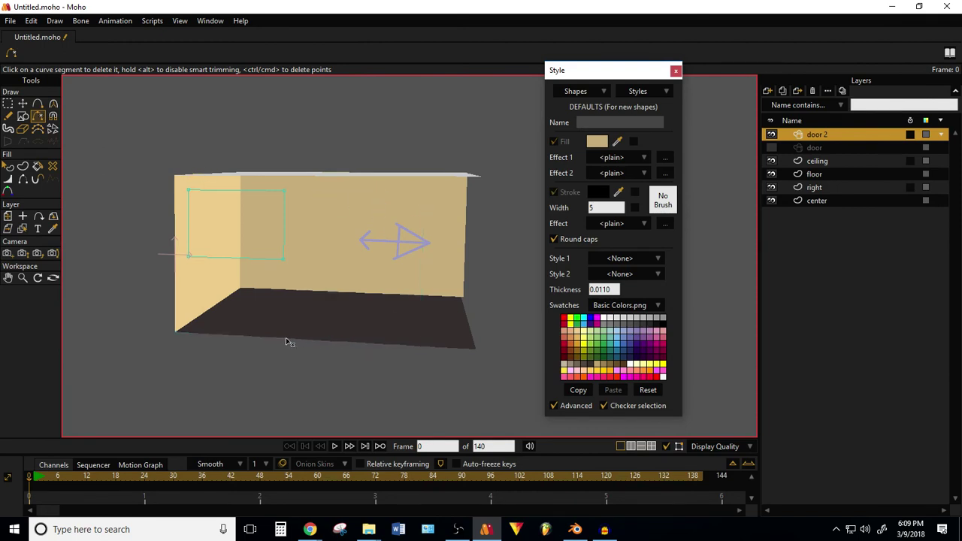
click(22, 166)
click(195, 191)
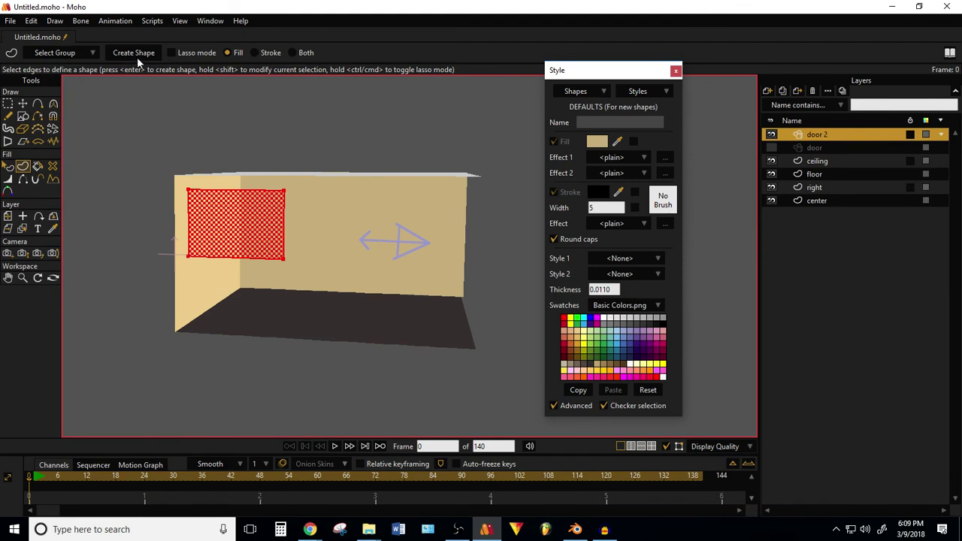
Create the window pane shape with a semi-transparent blue fill (RGB 36/112/155, alpha 217).
click(618, 349)
click(597, 143)
drag(830, 320, 829, 287)
click(829, 415)
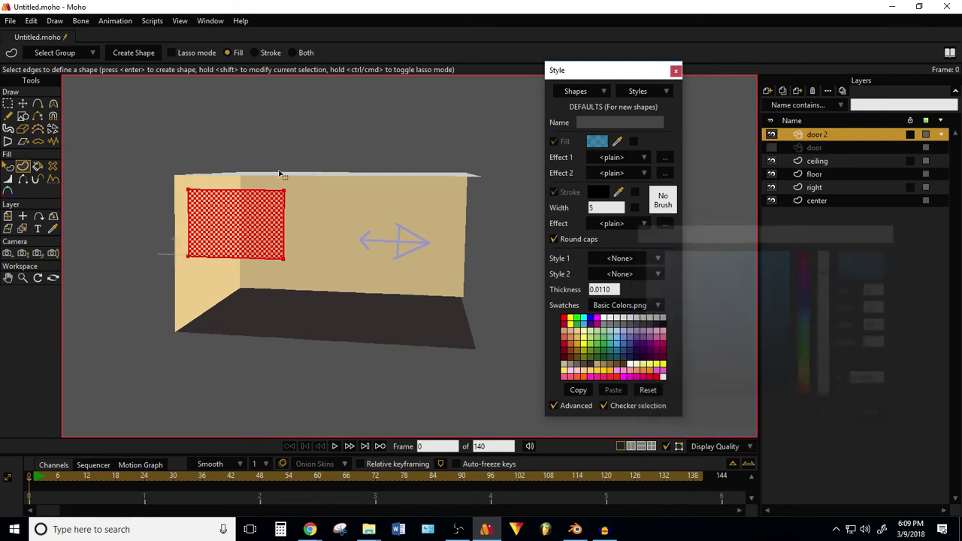
click(132, 54)
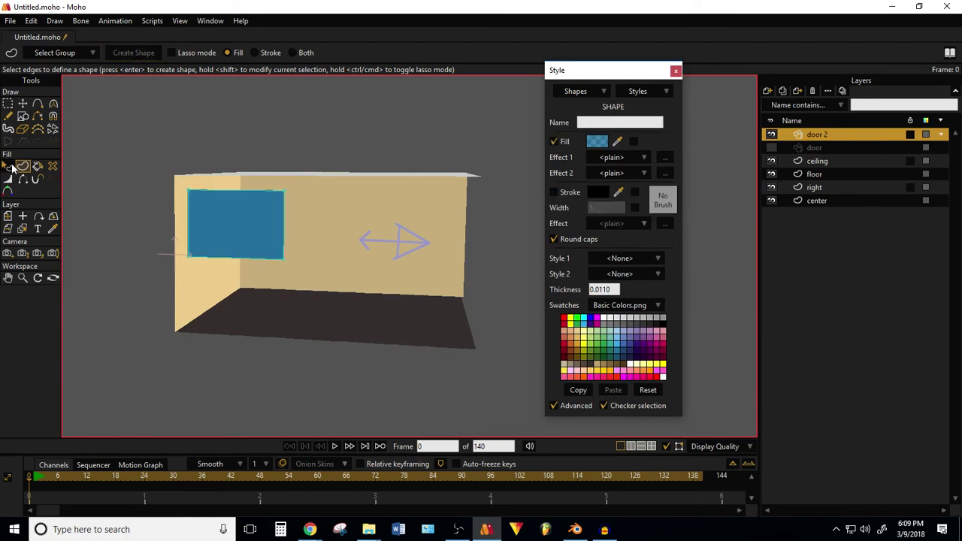
click(8, 166)
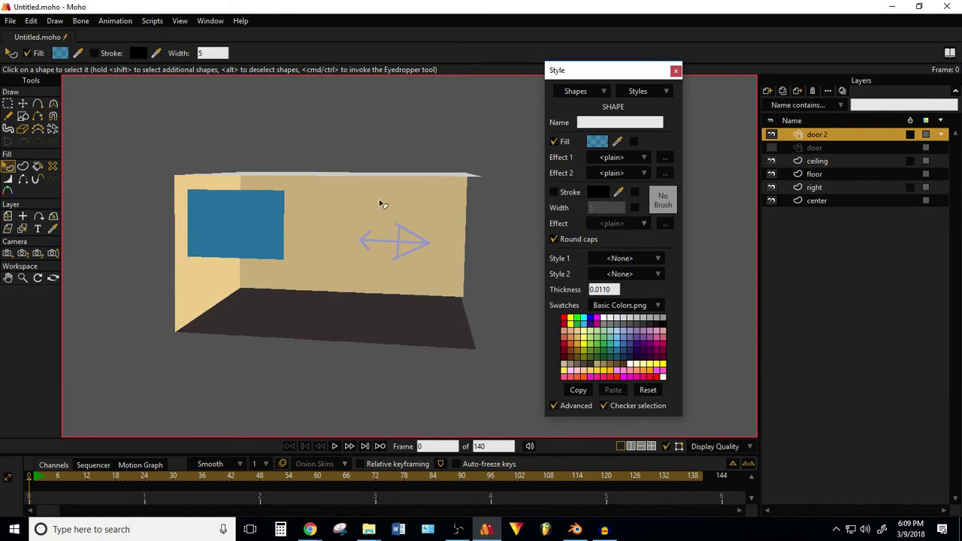
Set the blue pane's thickness to 0.0060 and turn the door layer's visibility back on.
click(53, 277)
drag(319, 263, 409, 378)
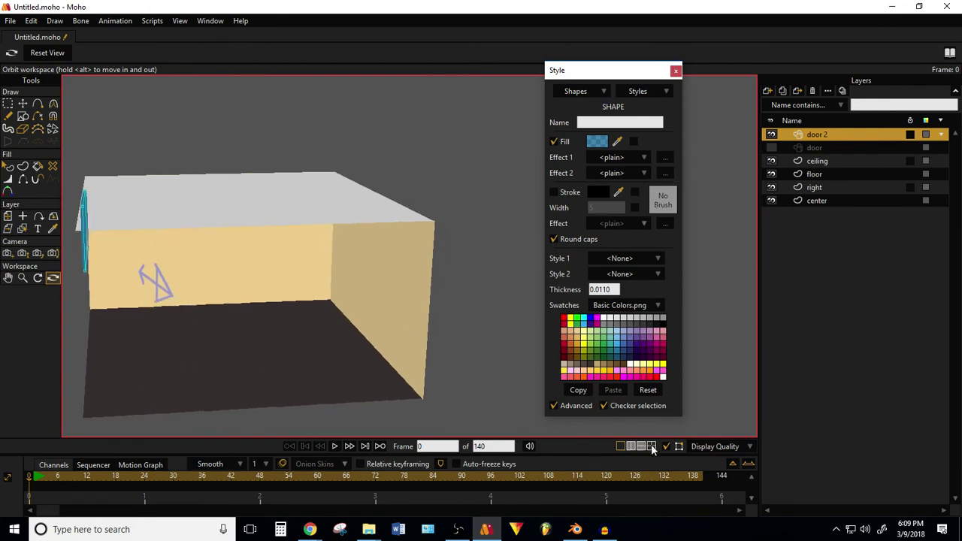
mouse_move(221, 265)
mouse_down()
mouse_move(268, 279)
mouse_move(111, 264)
mouse_move(181, 289)
mouse_move(287, 288)
mouse_move(213, 288)
mouse_move(225, 277)
mouse_up()
click(9, 278)
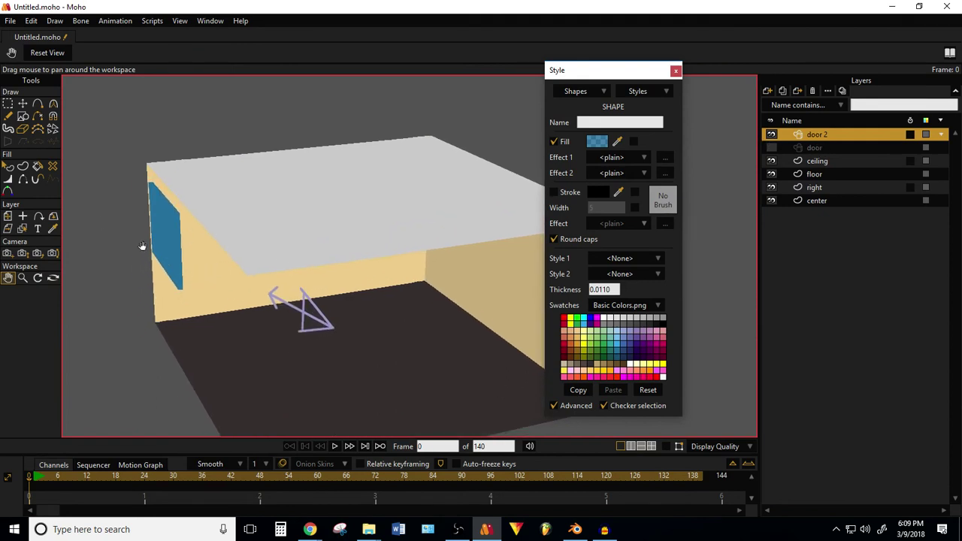
click(8, 166)
scroll(611, 290, down, 5)
click(773, 148)
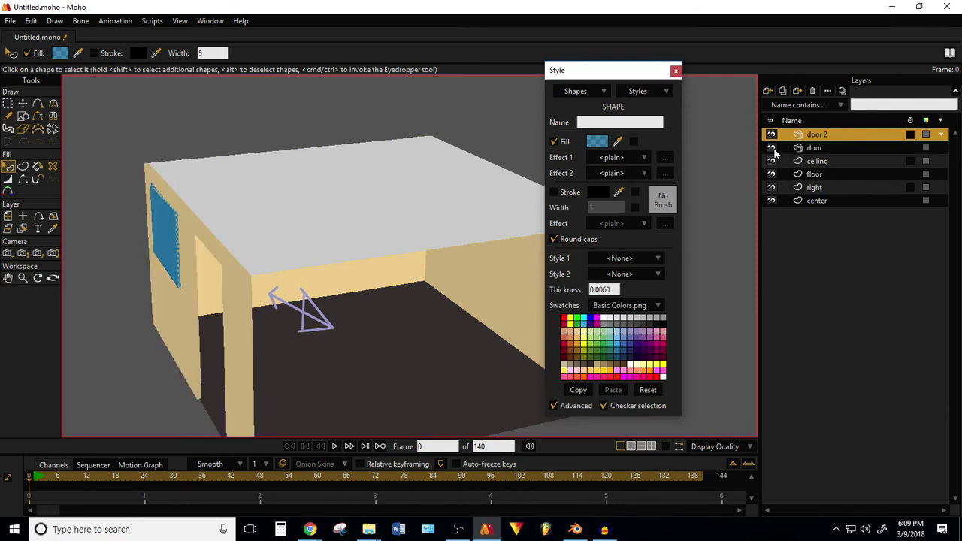
click(128, 277)
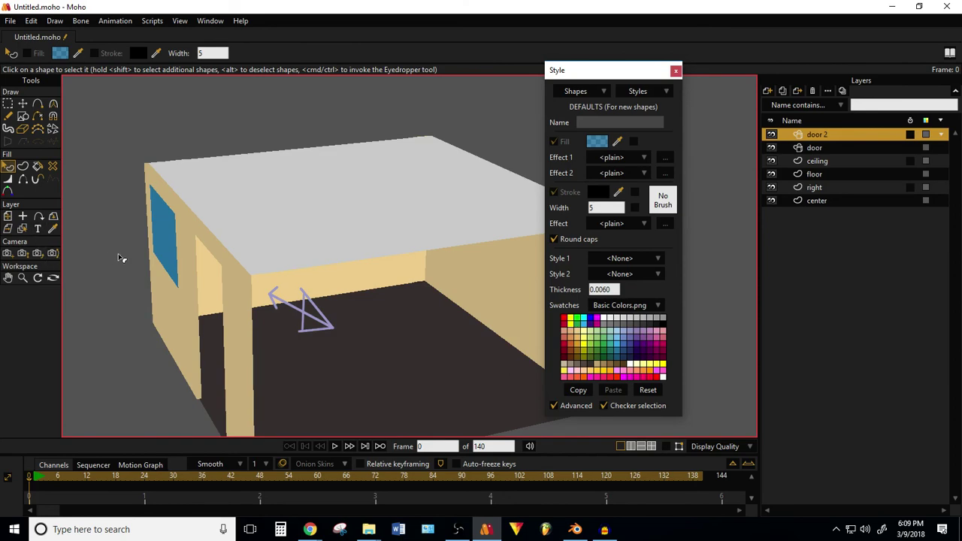
Orbit to a front-facing angle and render a preview of the room.
click(52, 278)
drag(113, 272, 196, 268)
key(ctrl+r)
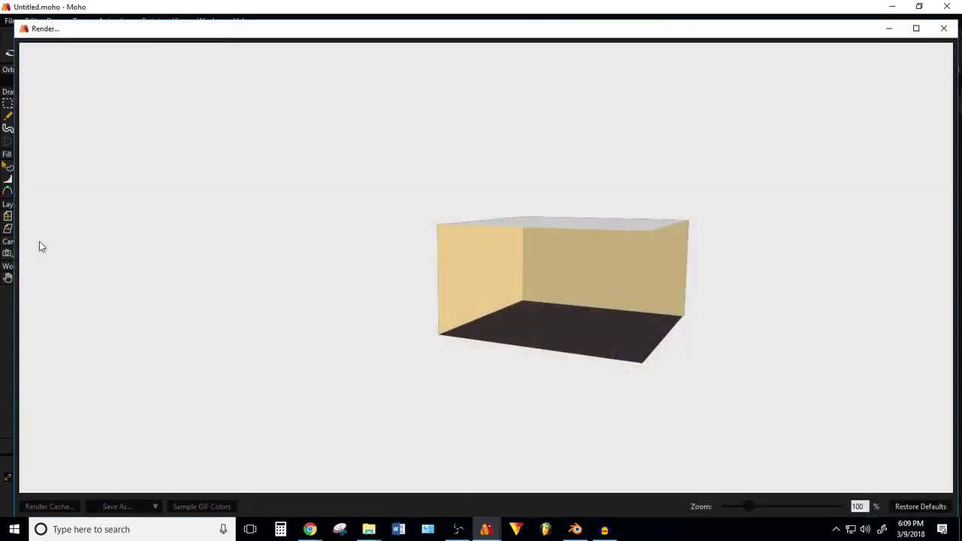
click(955, 30)
Lower the opacity of the blue window shape's fill.
click(7, 166)
click(315, 234)
click(598, 141)
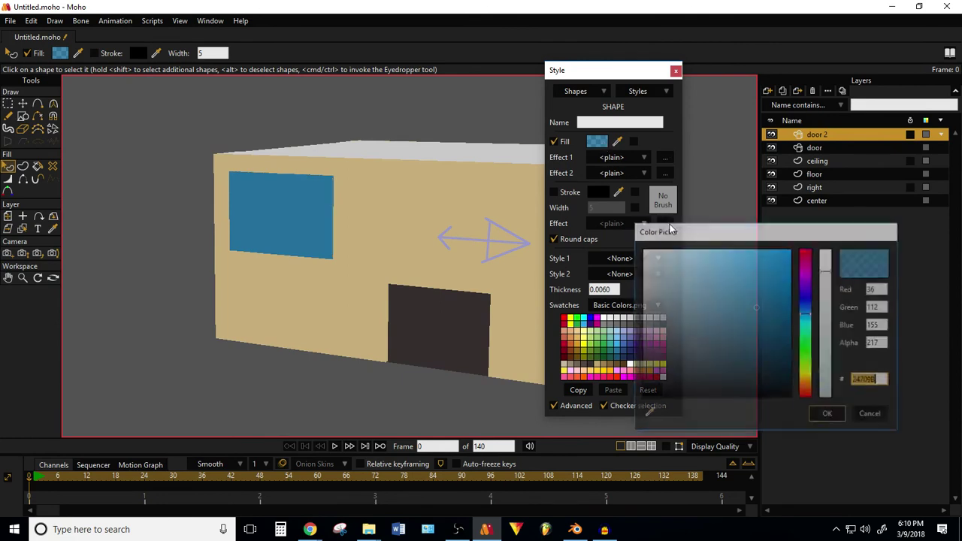
drag(827, 312, 827, 318)
click(831, 416)
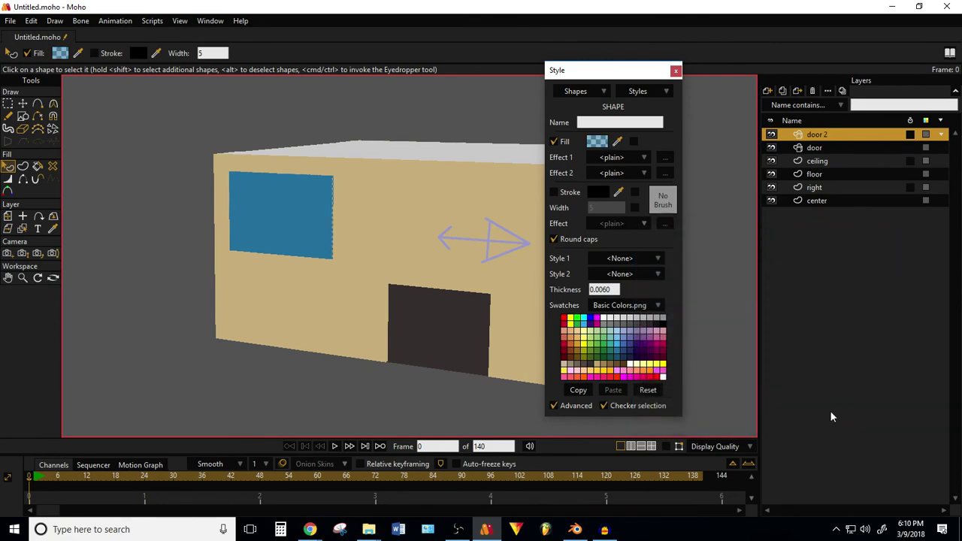
click(81, 164)
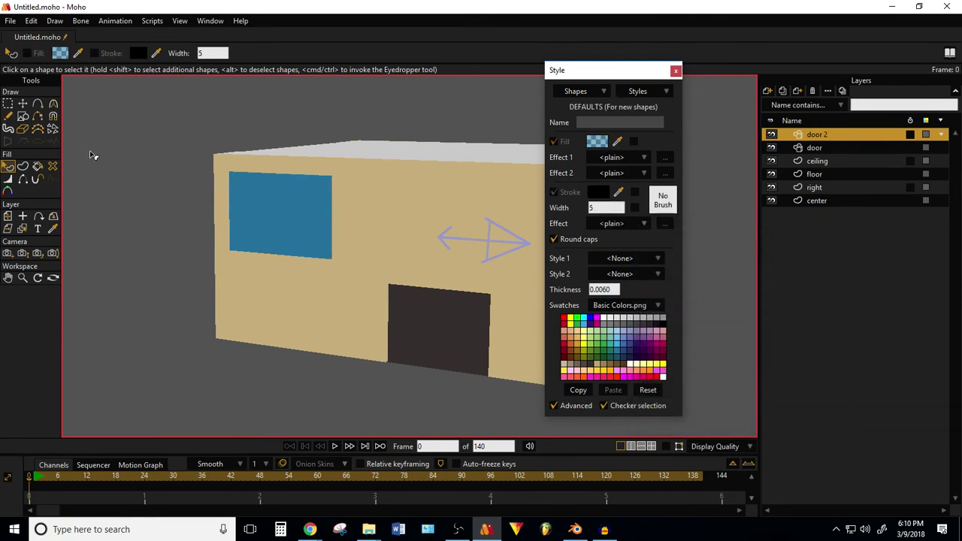
Dismiss the save-changes prompt and render a second preview of the room.
key(ctrl+w)
click(576, 210)
key(ctrl+r)
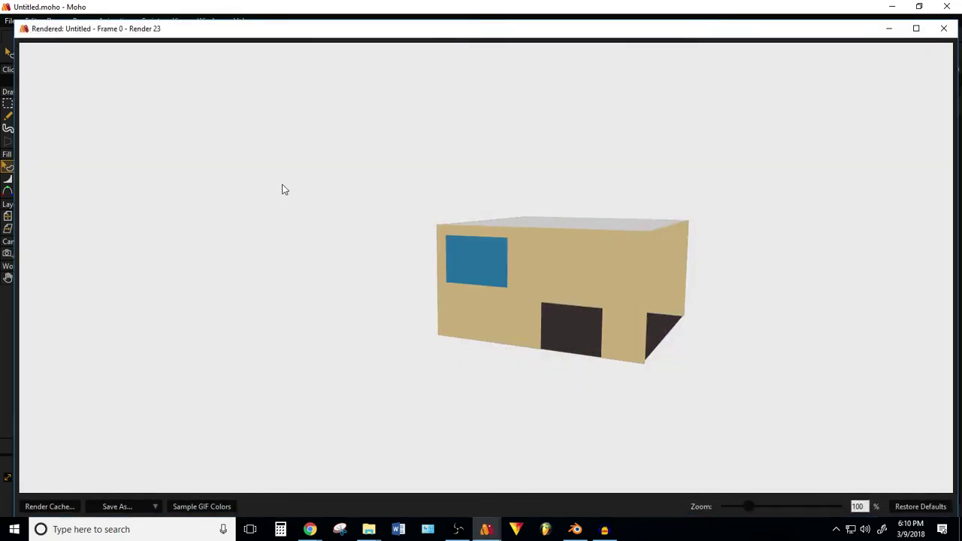
drag(488, 278, 510, 250)
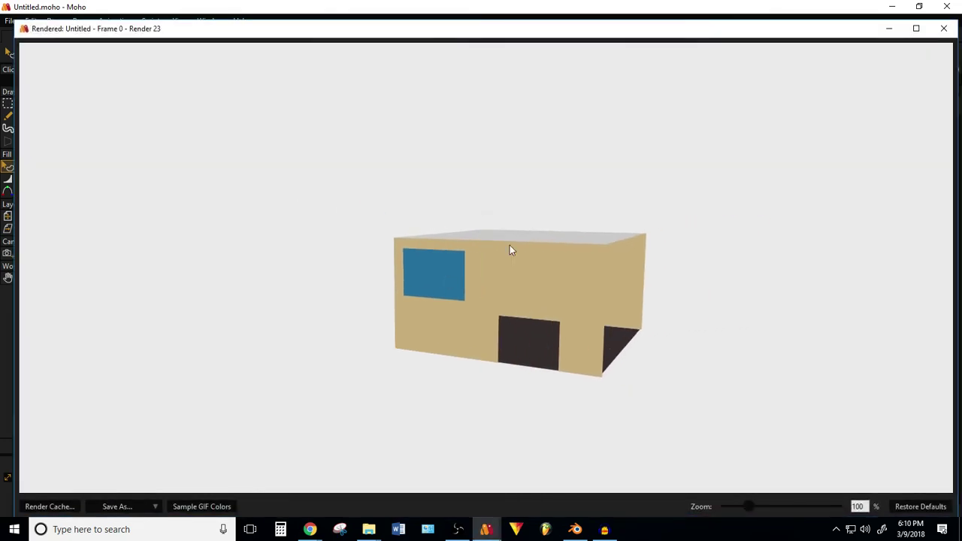
click(943, 28)
Move the camera closer to the room and tilt it to look at the walls.
click(8, 254)
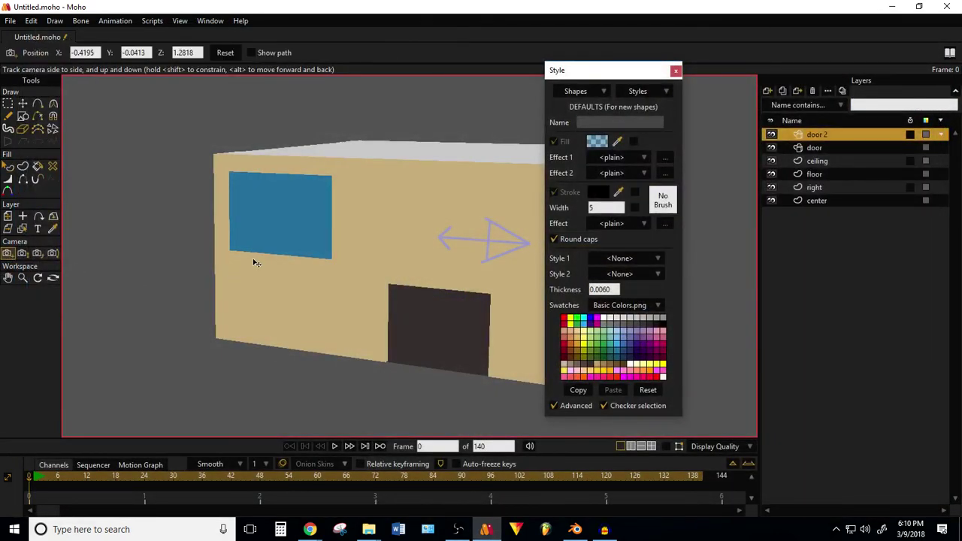
drag(258, 263, 249, 280)
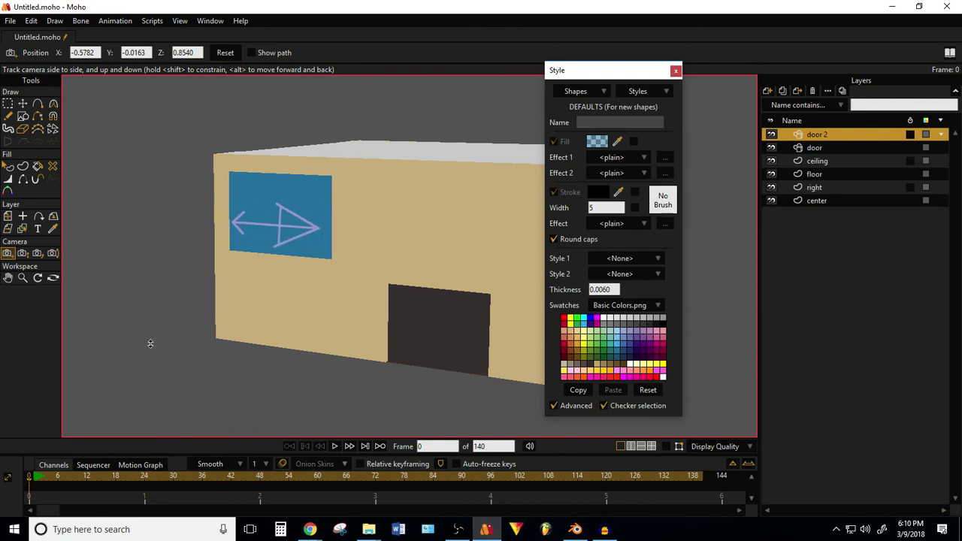
click(53, 253)
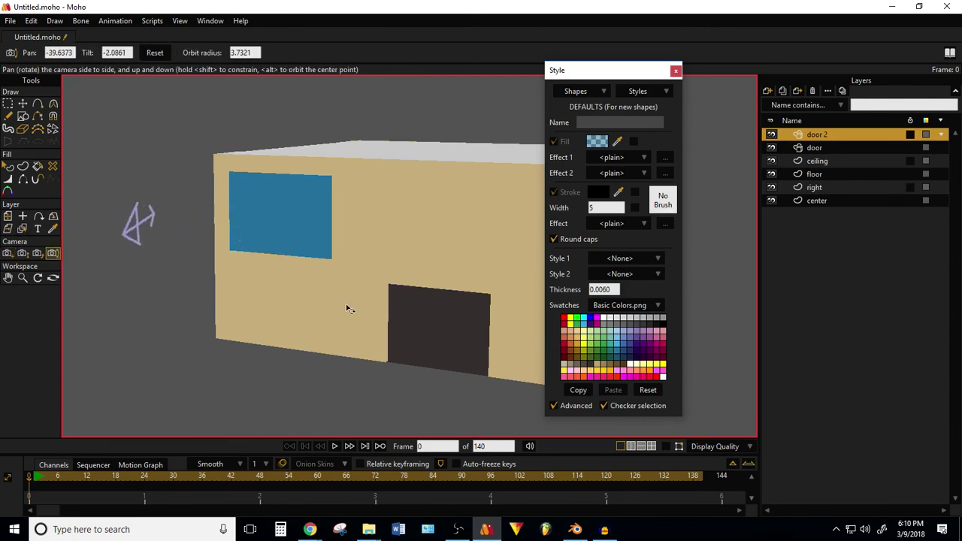
click(53, 277)
click(64, 53)
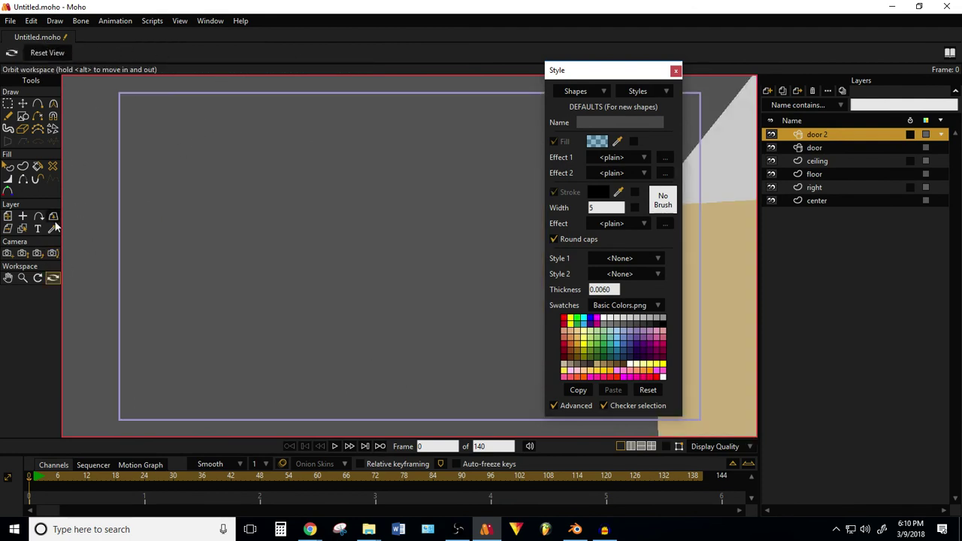
click(53, 253)
drag(292, 256, 239, 222)
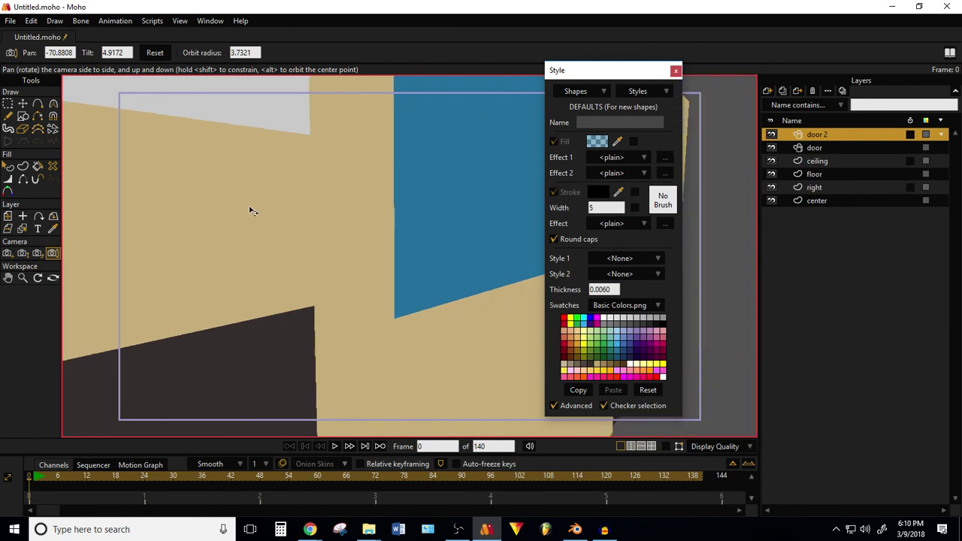
Frame the door wall with the blue window close-up and render a preview of the shot.
click(7, 253)
drag(90, 259, 216, 268)
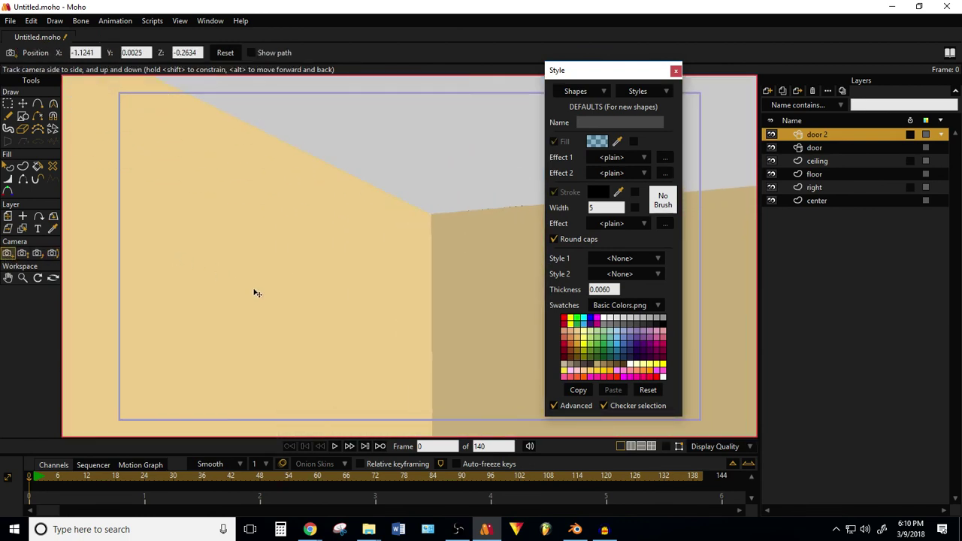
drag(257, 293, 105, 193)
drag(243, 253, 264, 284)
click(52, 253)
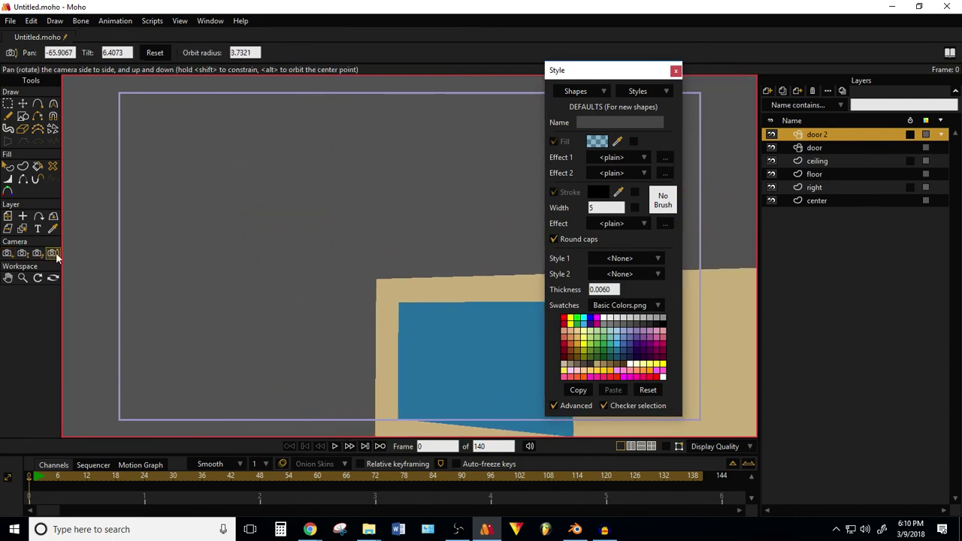
drag(88, 256, 190, 219)
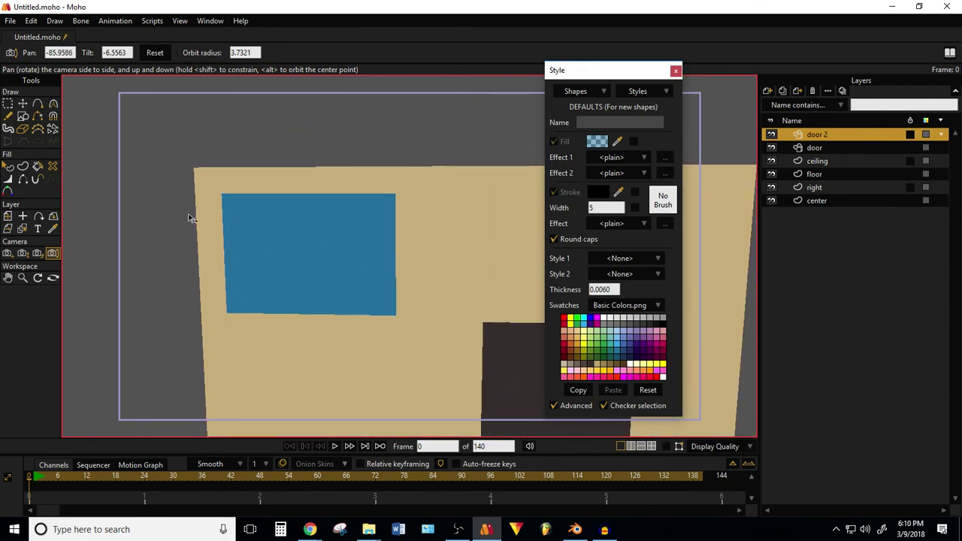
click(8, 253)
drag(434, 326, 480, 342)
click(52, 253)
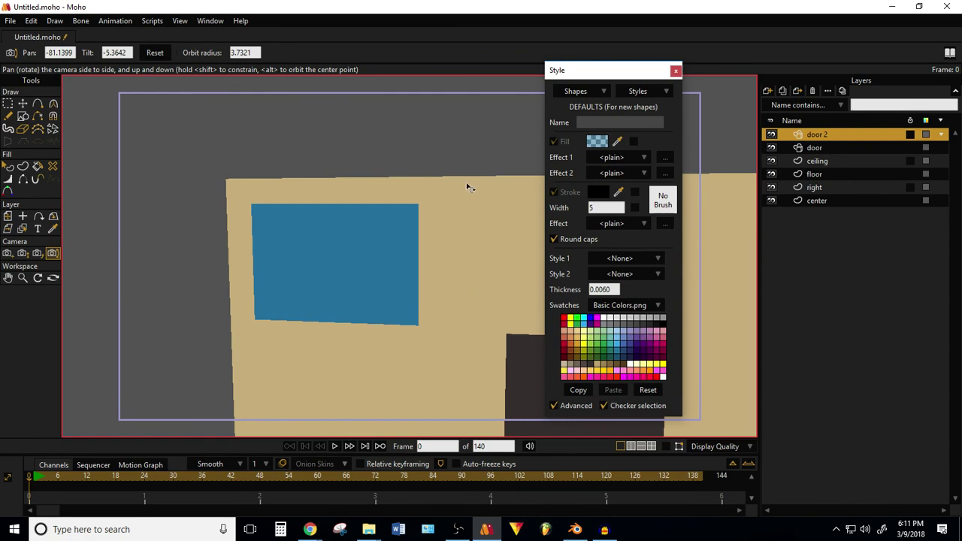
key(ctrl+r)
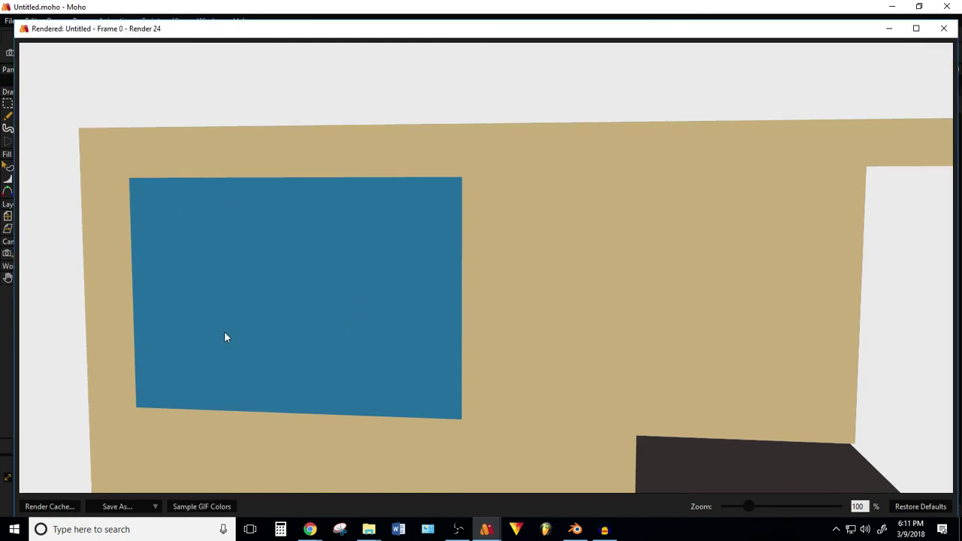
Lower the blue window pane's fill alpha, keeping RGB 36/112/155, and check it in a render.
click(944, 27)
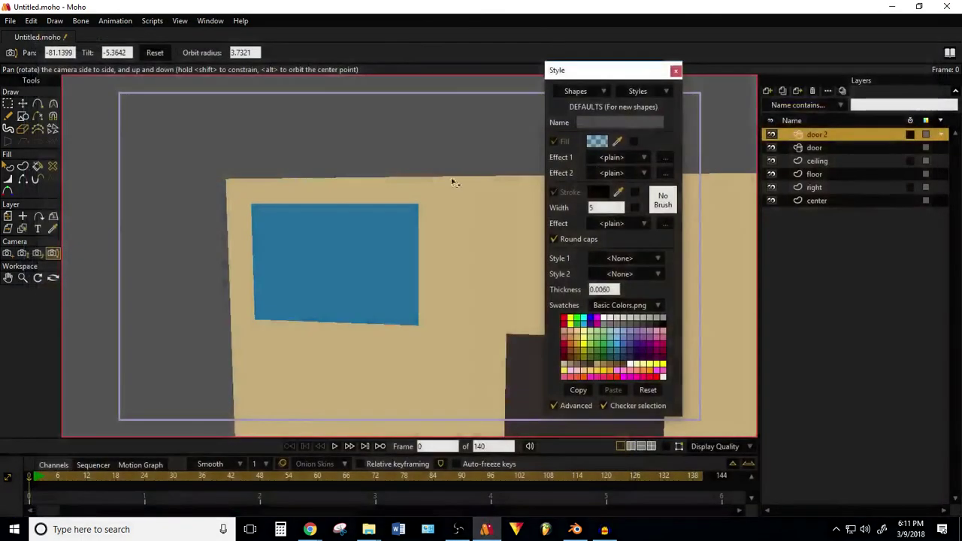
click(9, 168)
click(353, 260)
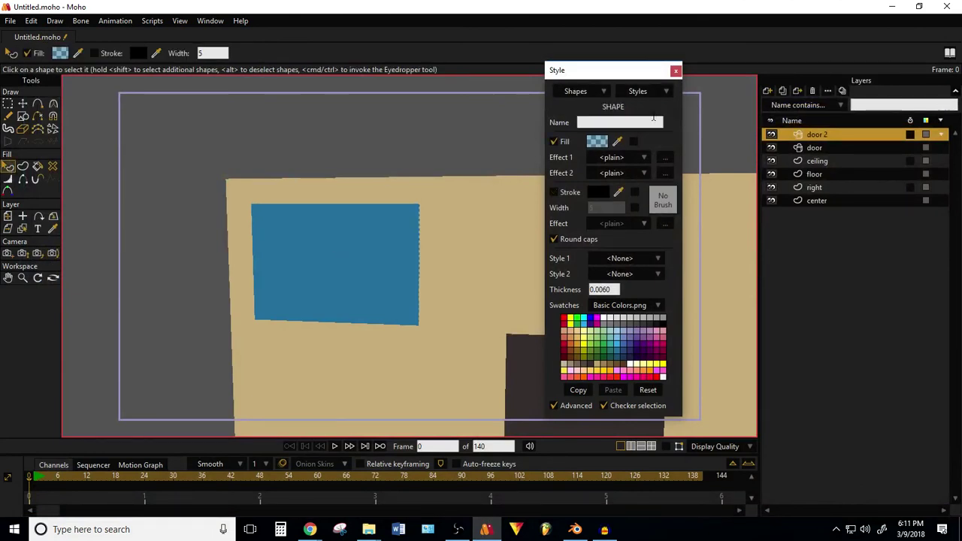
click(597, 142)
drag(828, 319, 829, 367)
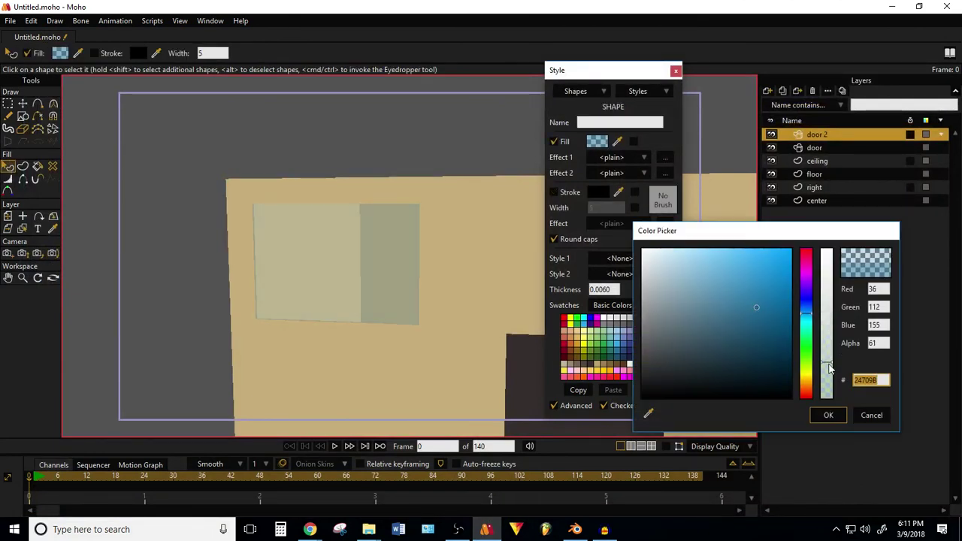
click(829, 415)
click(275, 150)
click(367, 274)
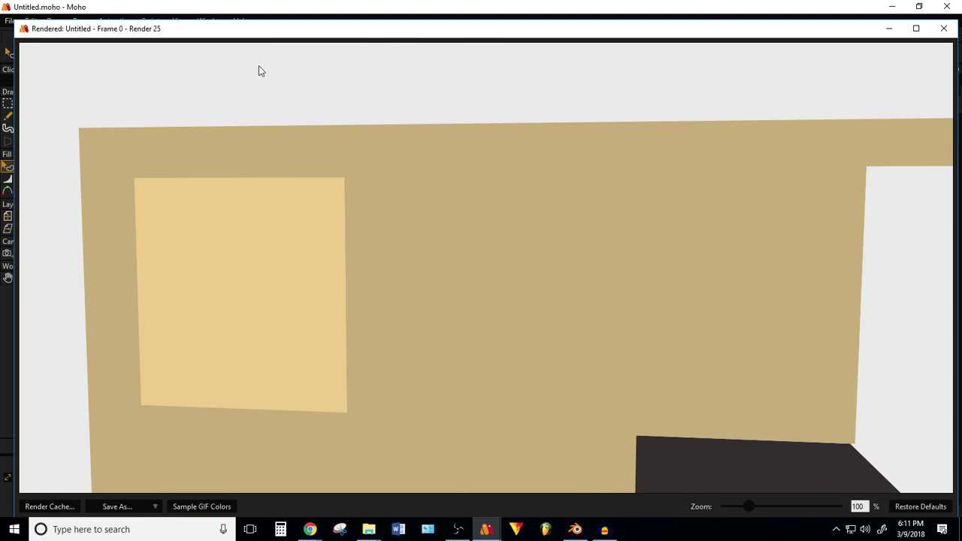
click(946, 29)
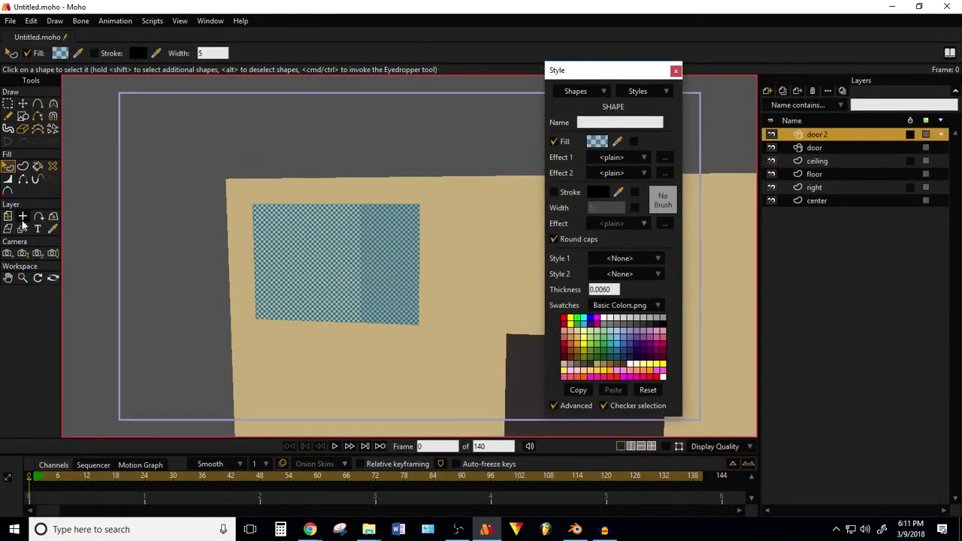
Track the camera toward the window wall to X -1.7678, Y 0.2055, Z 0.7332.
click(7, 253)
drag(222, 279, 193, 311)
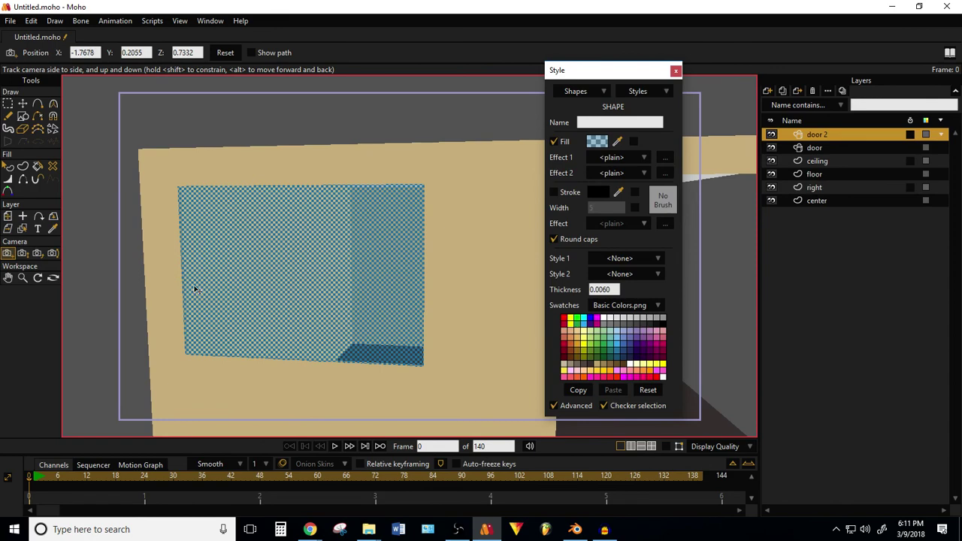